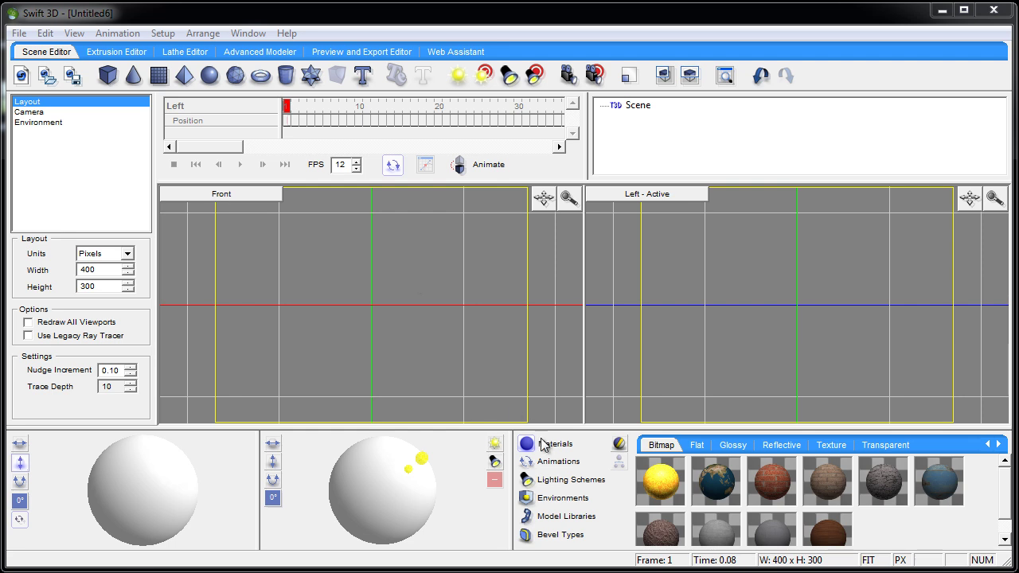
Step: Make the Front viewport the active view in the empty Untitled6 scene
{"action": "left_click", "coordinate": [403, 261]}
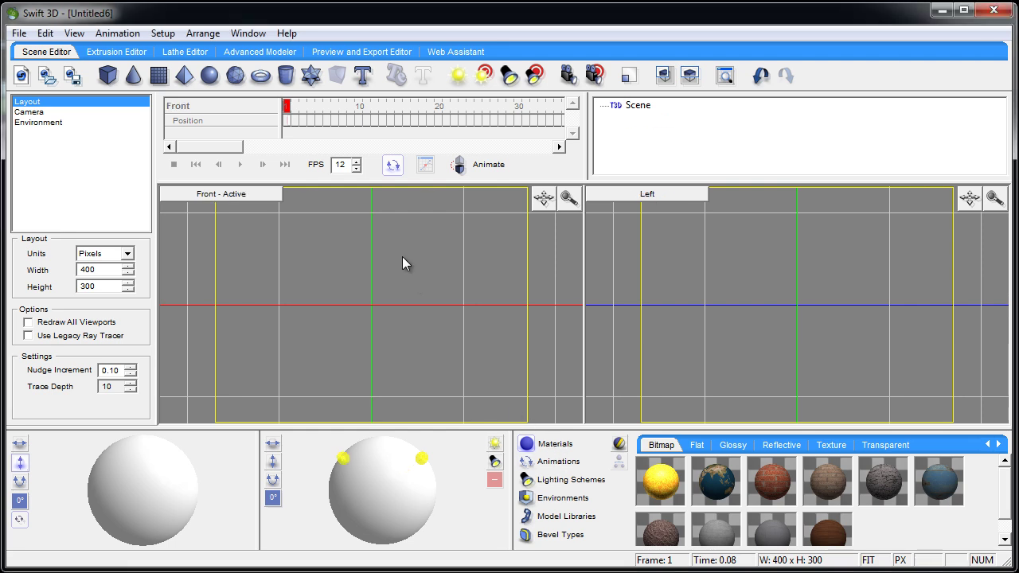
Step: Add a cylinder and set its segmentation to 64
{"action": "left_click", "coordinate": [288, 78]}
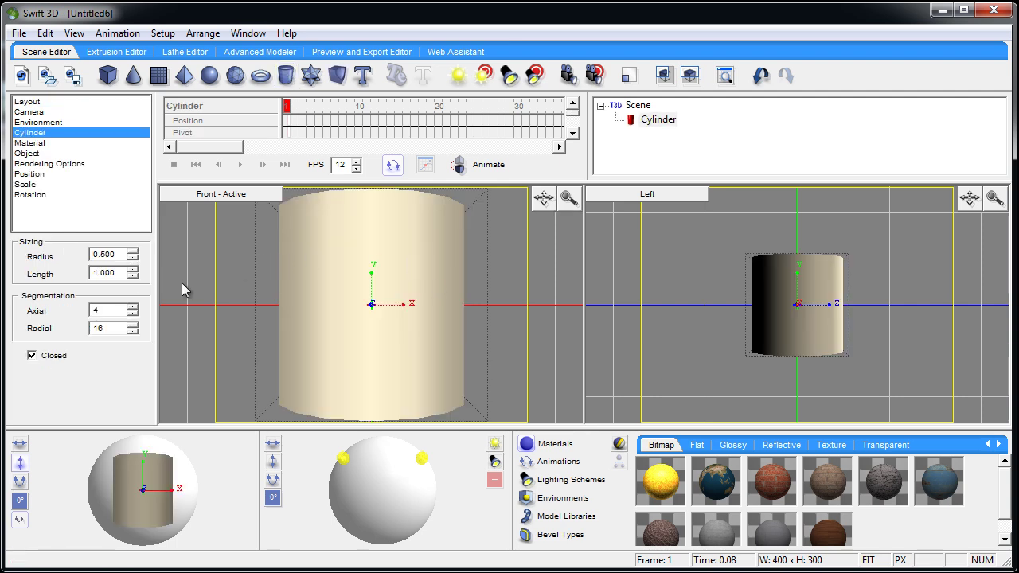
{"action": "left_click_drag", "start_coordinate": [113, 309], "coordinate": [90, 334]}
{"action": "type", "text": "64"}
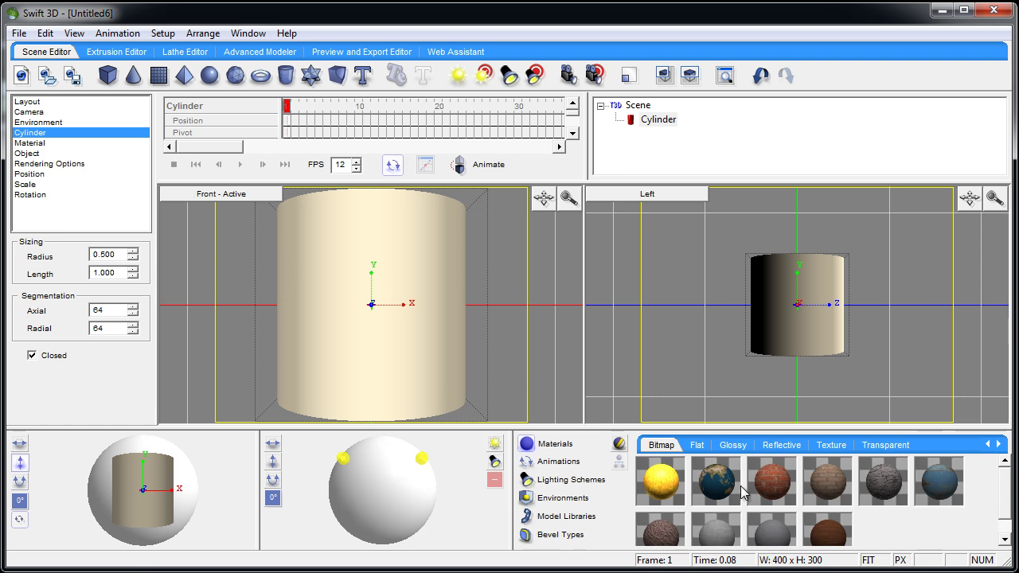
Step: Widen the material gallery and browse its flat, glossy, reflective, texture and transparent tabs
{"action": "left_click", "coordinate": [699, 445]}
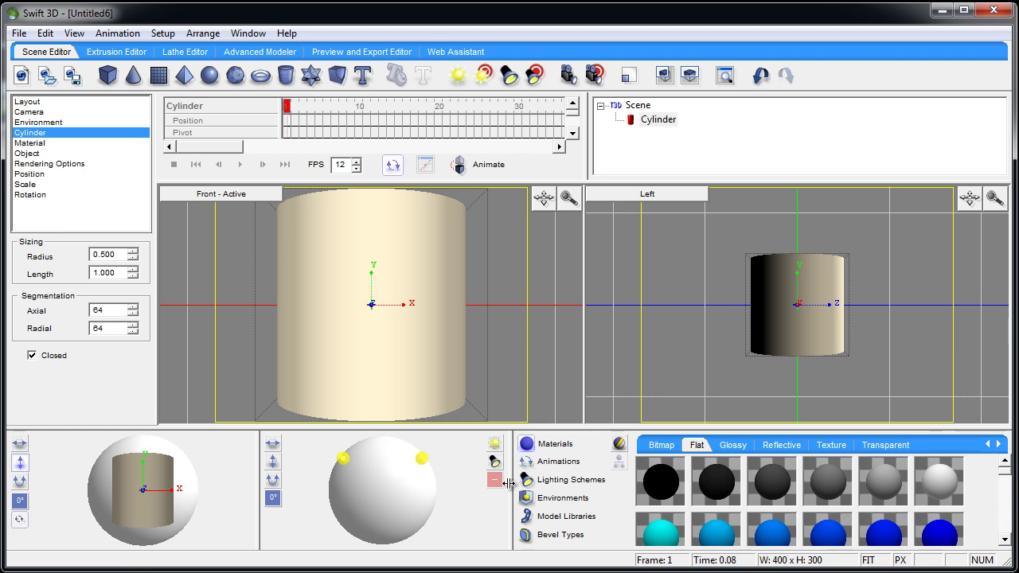
{"action": "left_click_drag", "start_coordinate": [512, 482], "coordinate": [374, 483]}
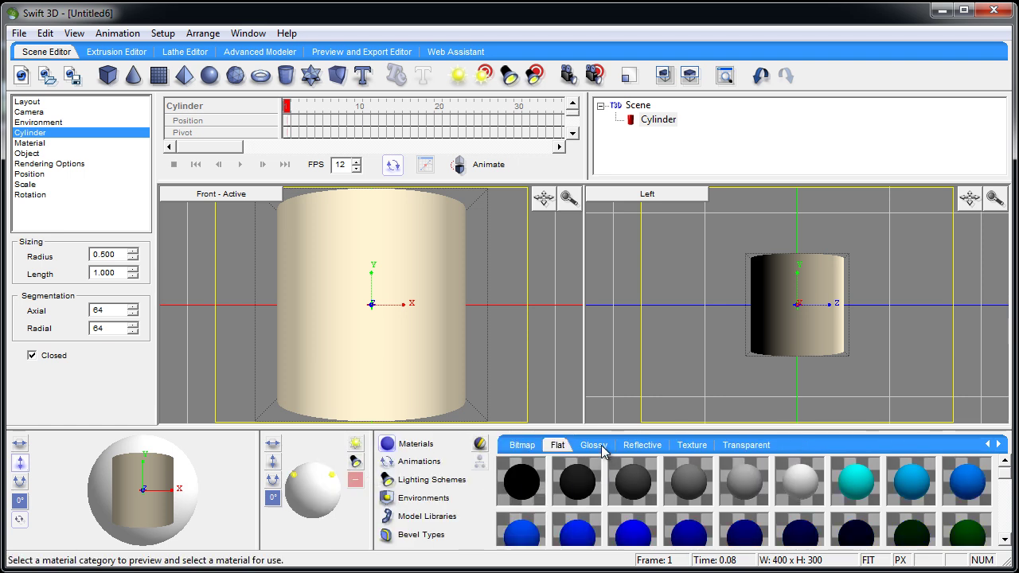
{"action": "left_click", "coordinate": [593, 445]}
{"action": "left_click", "coordinate": [631, 448]}
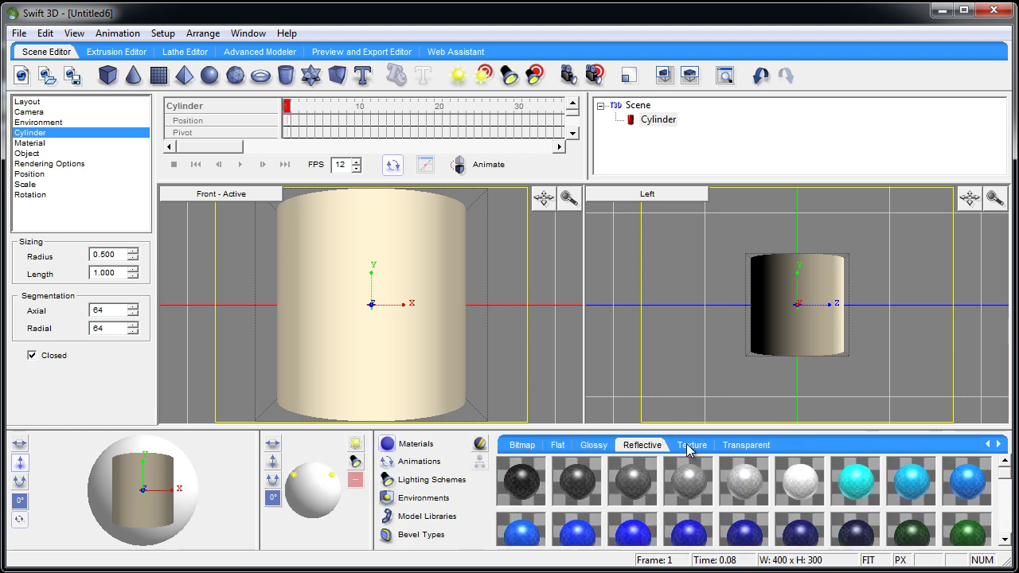
{"action": "left_click", "coordinate": [691, 447]}
{"action": "left_click", "coordinate": [740, 448]}
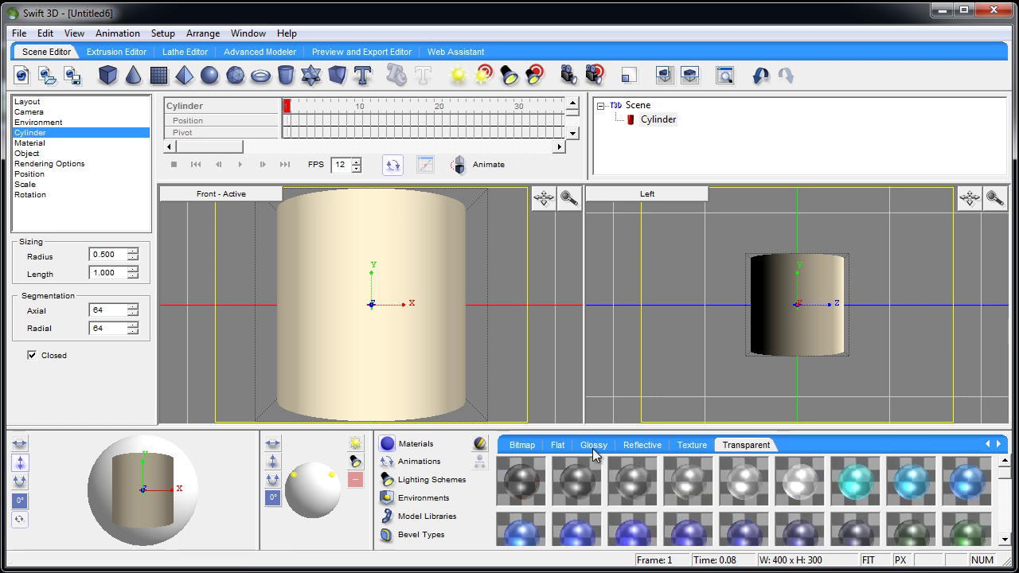
Step: Apply the olive Reflective gallery material to the cylinder
{"action": "left_click", "coordinate": [638, 450]}
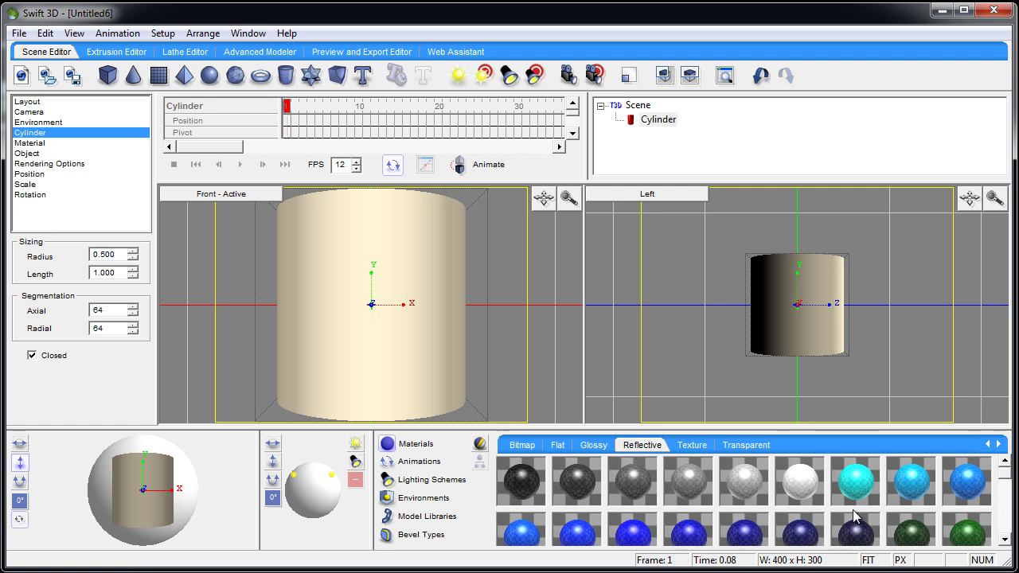
{"action": "left_click_drag", "start_coordinate": [1006, 478], "coordinate": [1007, 487]}
{"action": "scroll", "coordinate": [644, 487], "scroll_direction": "down", "scroll_amount": 3}
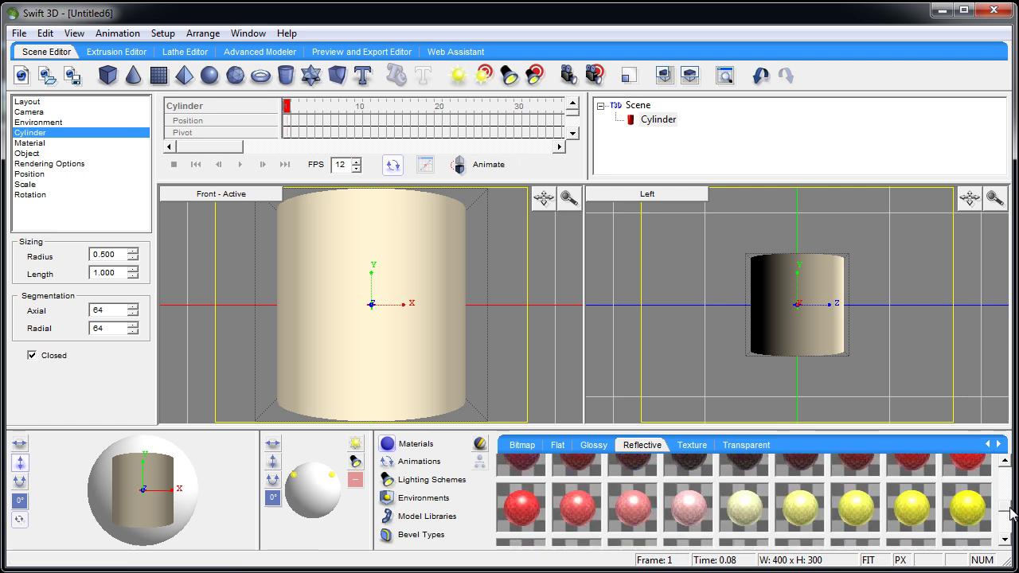
{"action": "left_click_drag", "start_coordinate": [644, 487], "coordinate": [384, 337]}
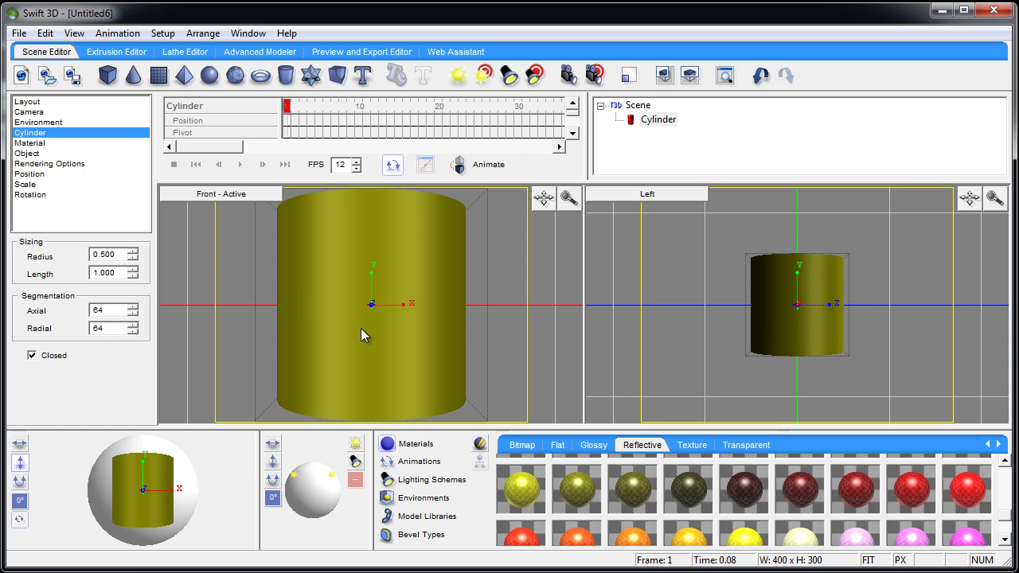
Step: Set the cylinder material's bump pattern to the Board13 bitmap image
{"action": "left_click", "coordinate": [36, 144]}
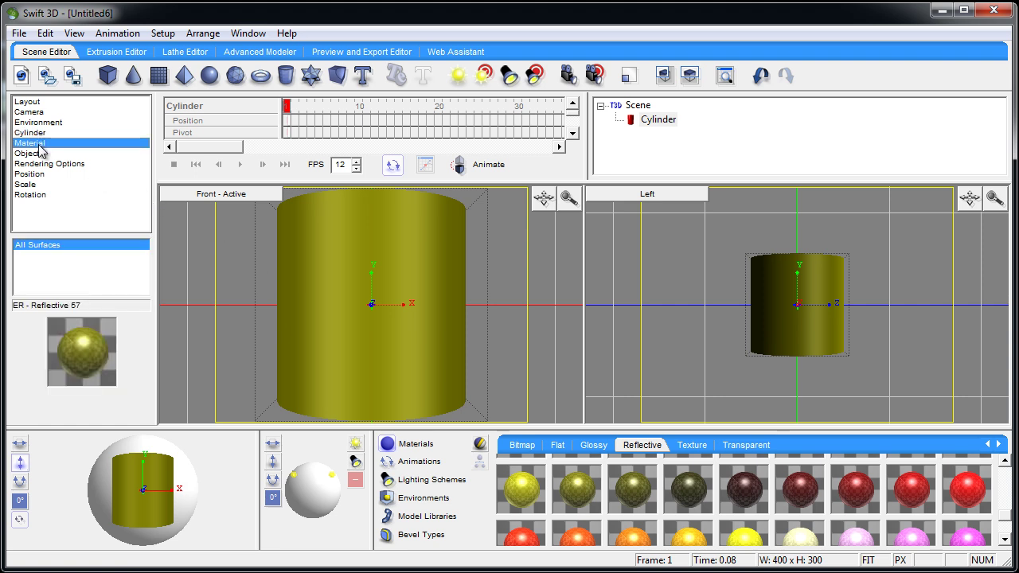
{"action": "double_click", "coordinate": [81, 346]}
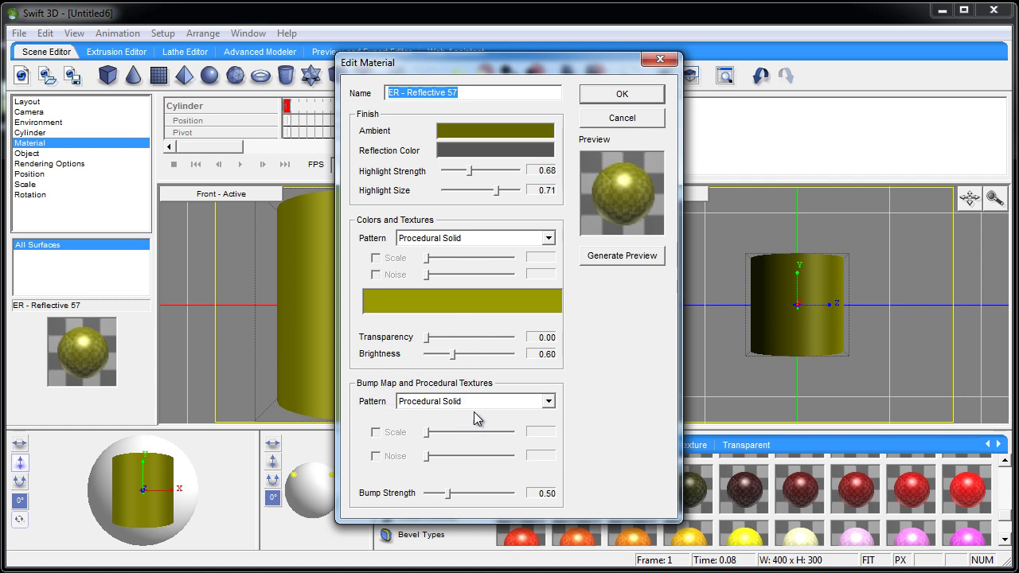
{"action": "left_click", "coordinate": [548, 402]}
{"action": "left_click_drag", "start_coordinate": [552, 438], "coordinate": [555, 522]}
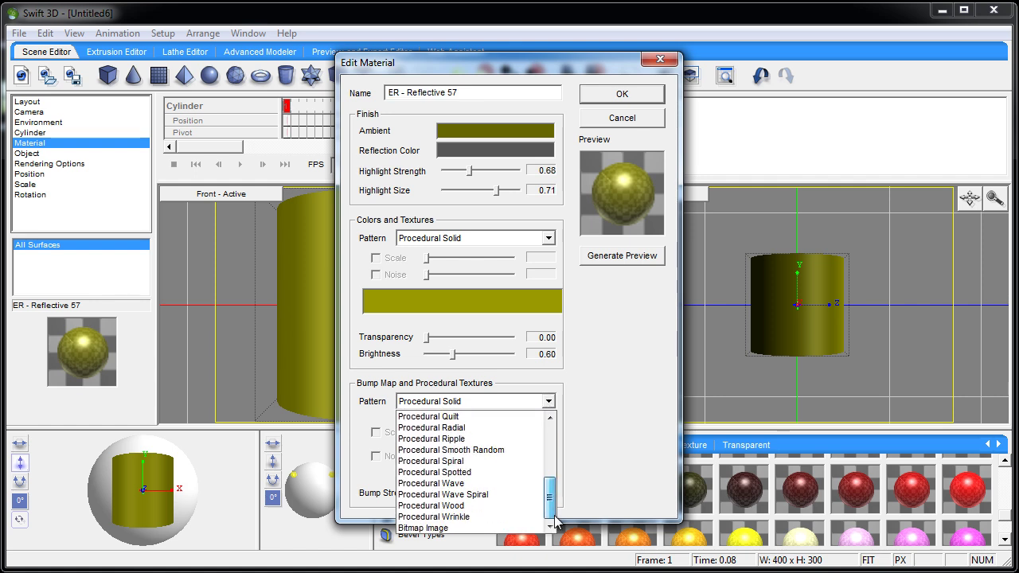
{"action": "left_click", "coordinate": [446, 527]}
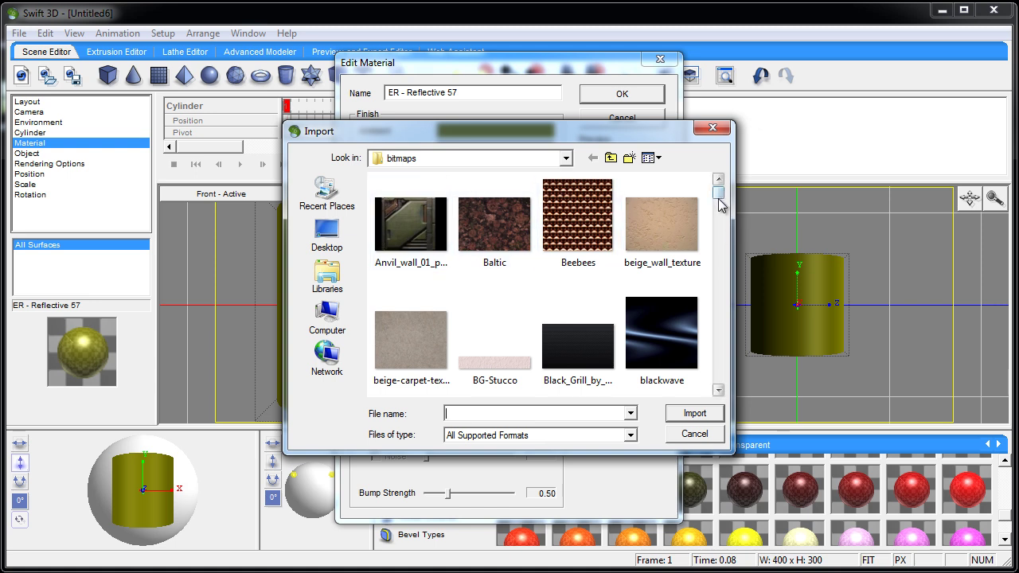
{"action": "mouse_move", "coordinate": [718, 195]}
{"action": "left_mouse_down"}
{"action": "mouse_move", "coordinate": [720, 291]}
{"action": "mouse_move", "coordinate": [721, 200]}
{"action": "left_mouse_up"}
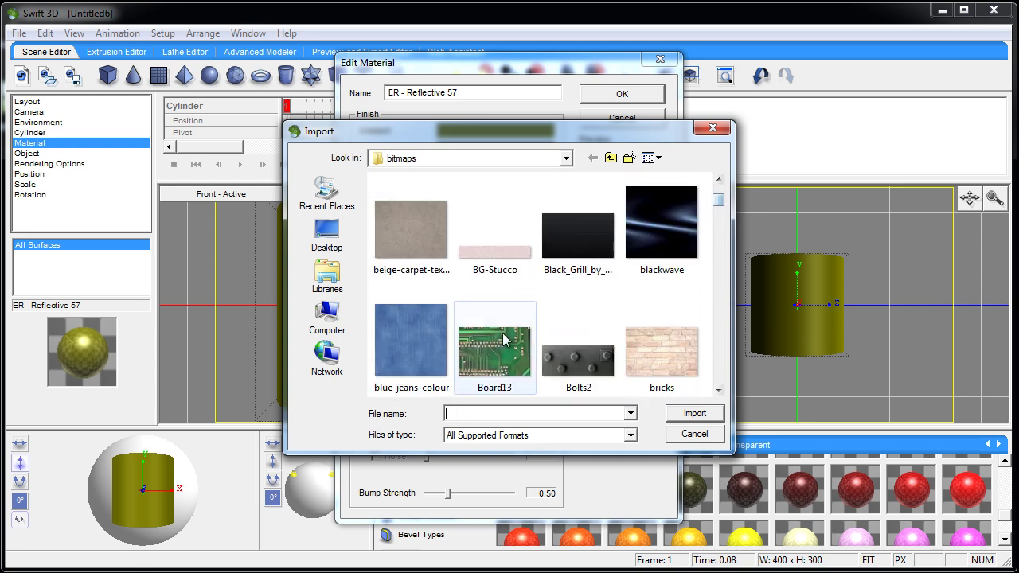
{"action": "double_click", "coordinate": [491, 353]}
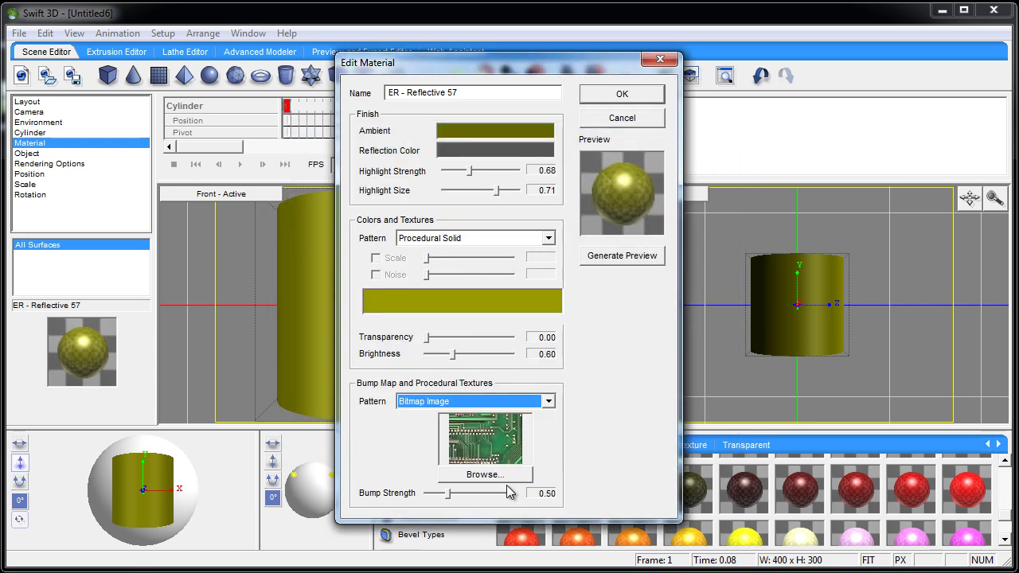
Step: Set bump strength to 2.00, refresh the preview and confirm the material
{"action": "left_click_drag", "start_coordinate": [450, 495], "coordinate": [515, 502]}
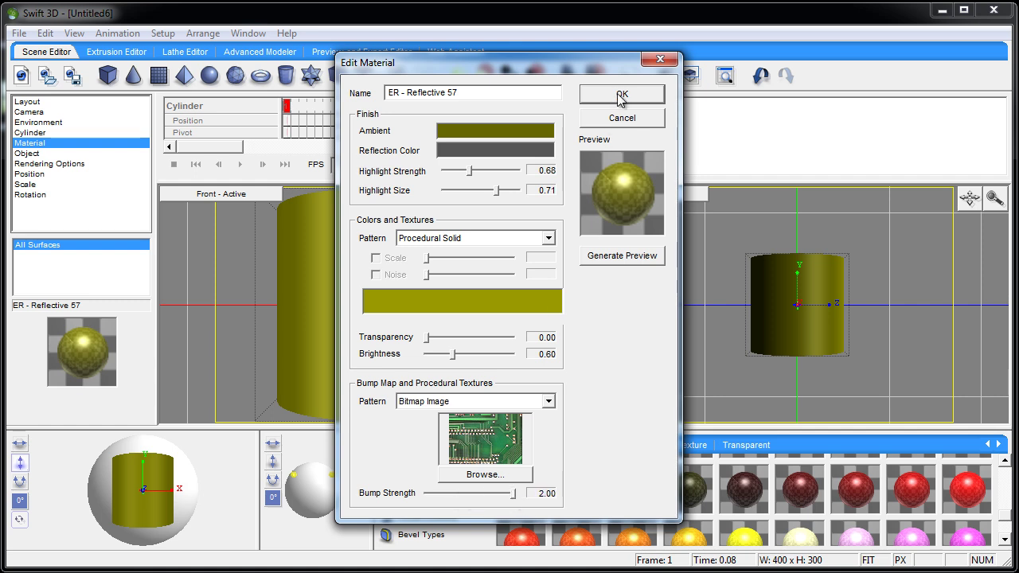
{"action": "left_click", "coordinate": [624, 256]}
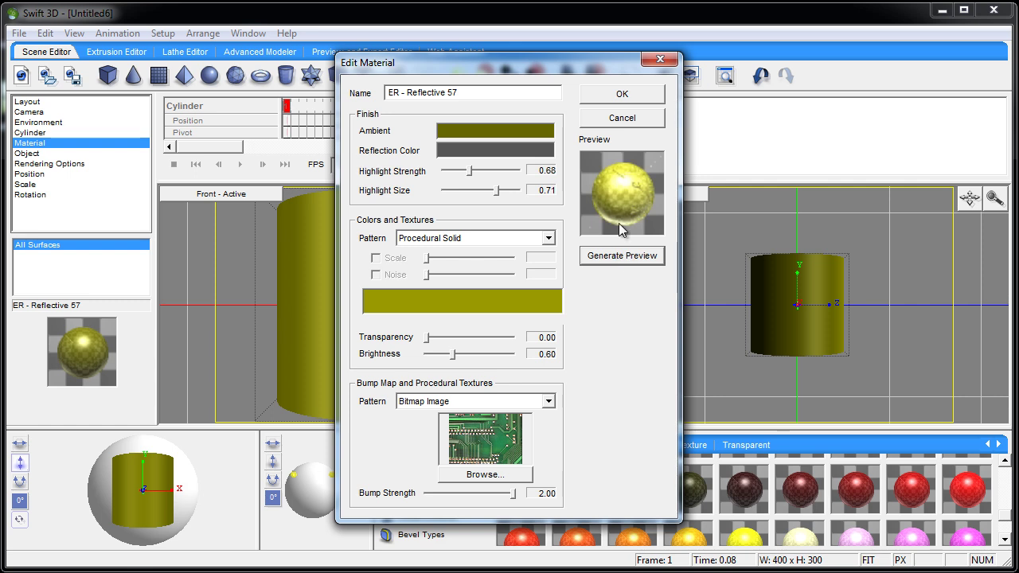
{"action": "left_click", "coordinate": [621, 95]}
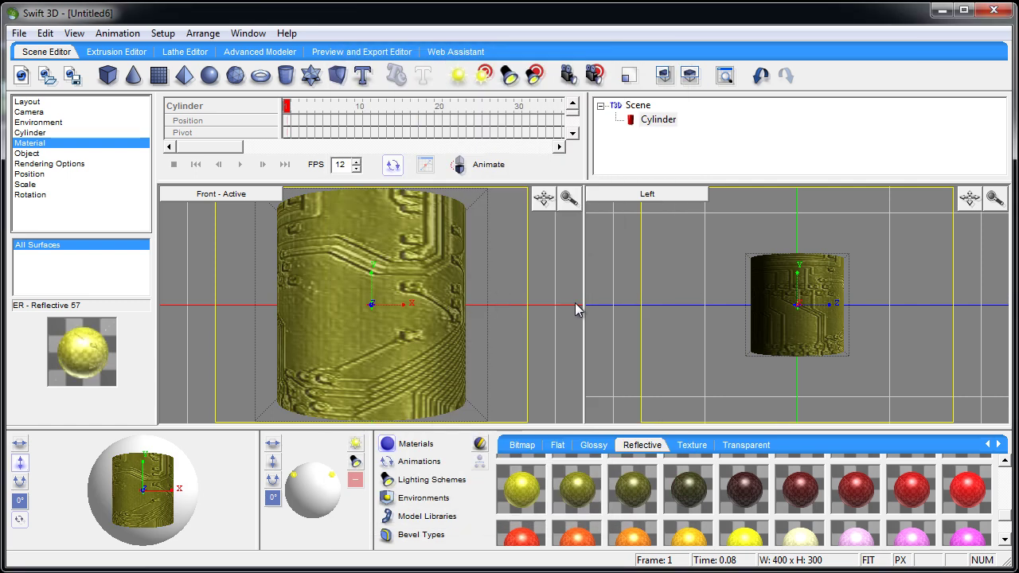
Step: Spin the cylinder and tilt it vertically to reveal its underside
{"action": "left_click_drag", "start_coordinate": [501, 321], "coordinate": [405, 320]}
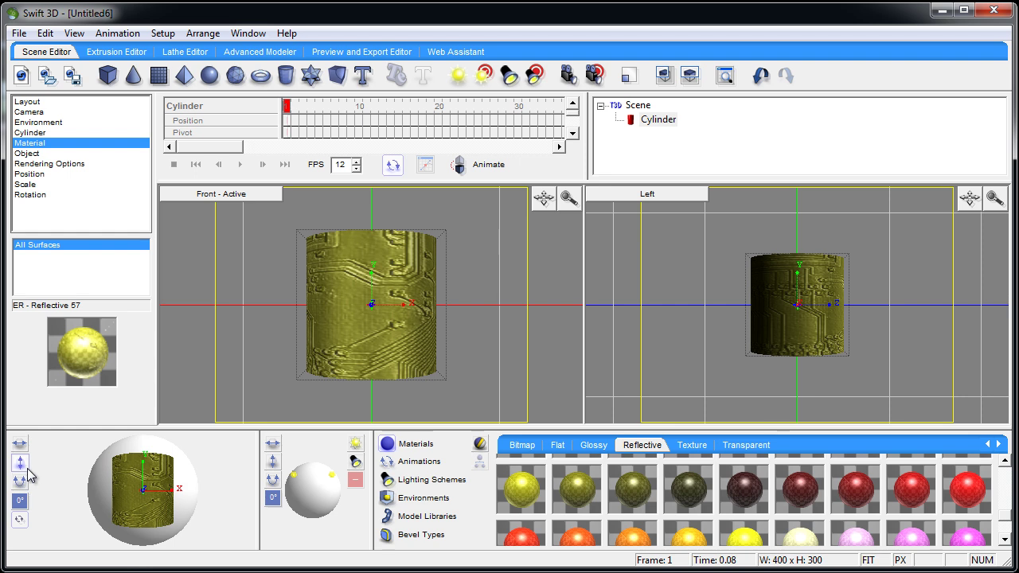
{"action": "left_click_drag", "start_coordinate": [175, 498], "coordinate": [105, 512]}
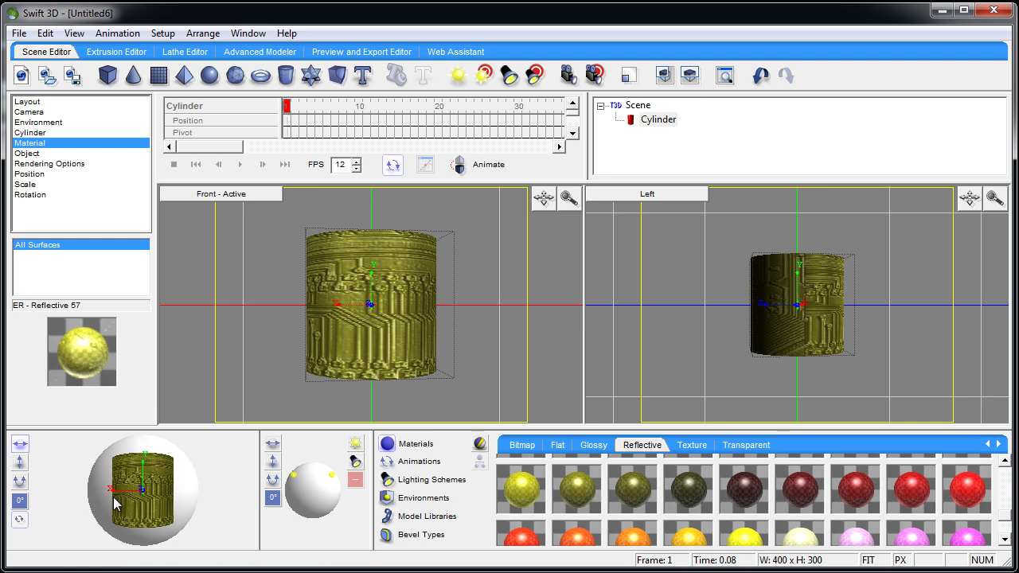
{"action": "left_click", "coordinate": [20, 462]}
{"action": "left_click_drag", "start_coordinate": [129, 494], "coordinate": [133, 478]}
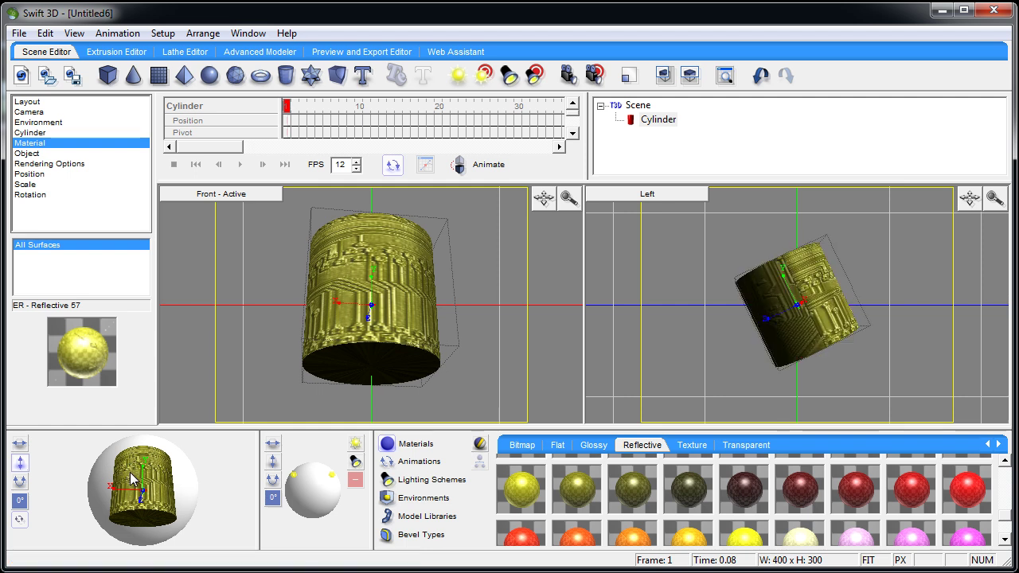
{"action": "left_click", "coordinate": [286, 284]}
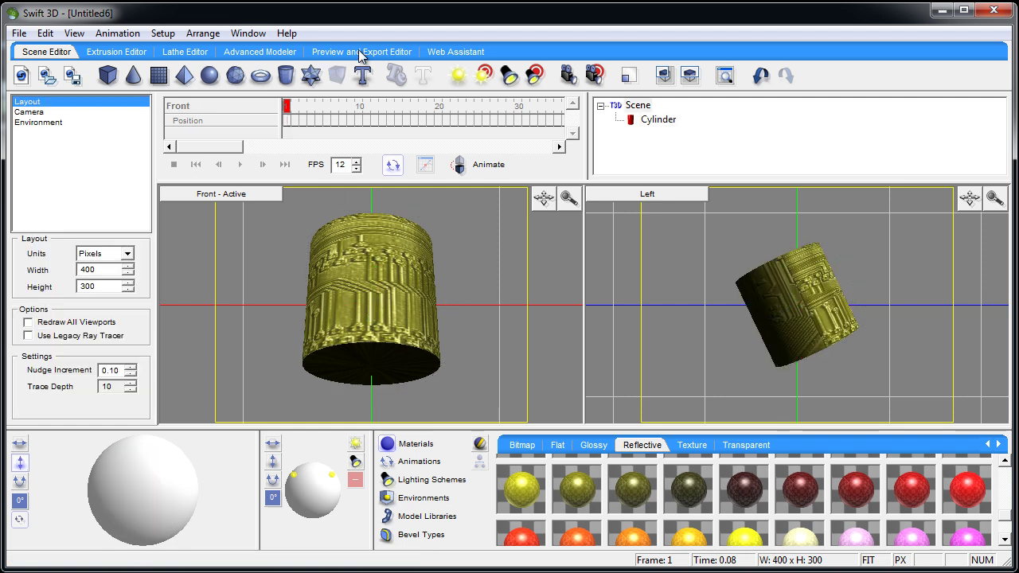
Step: Render a raster preview of the current frame in the Preview and Export Editor
{"action": "left_click", "coordinate": [358, 50]}
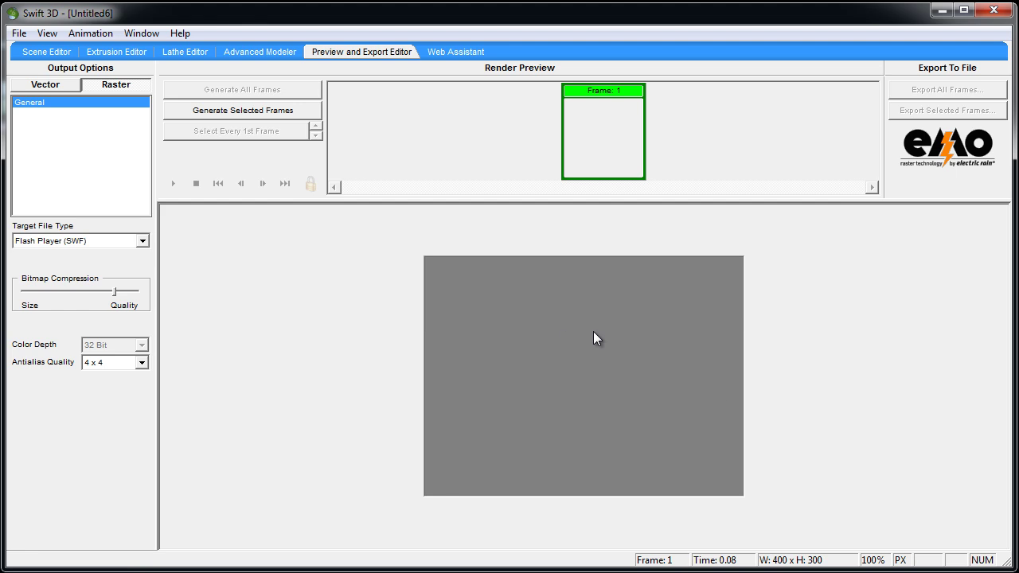
{"action": "left_click", "coordinate": [109, 84]}
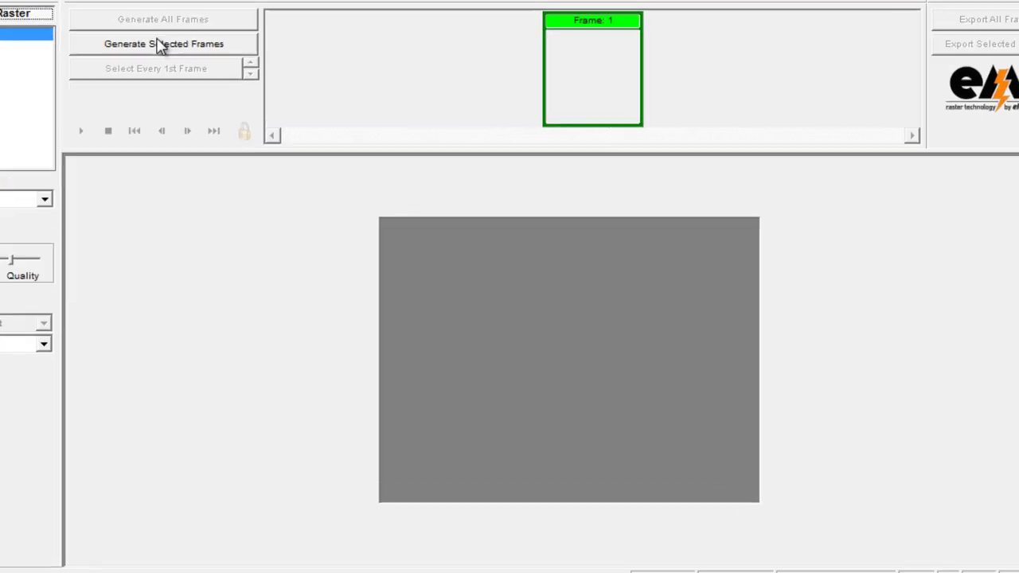
{"action": "left_click", "coordinate": [159, 45]}
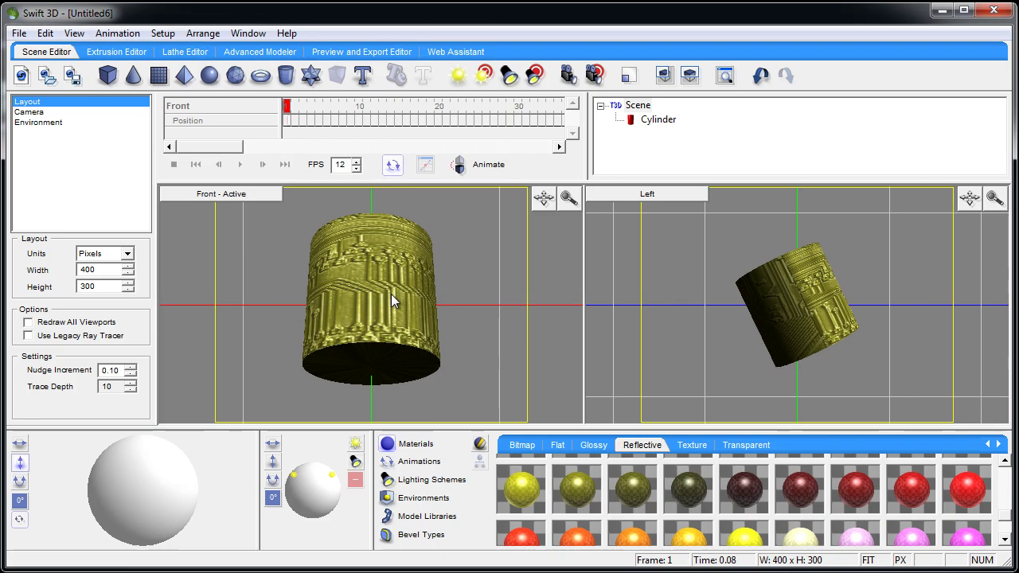
Step: Apply a Common Spins preset animation to the cylinder
{"action": "left_click", "coordinate": [422, 350]}
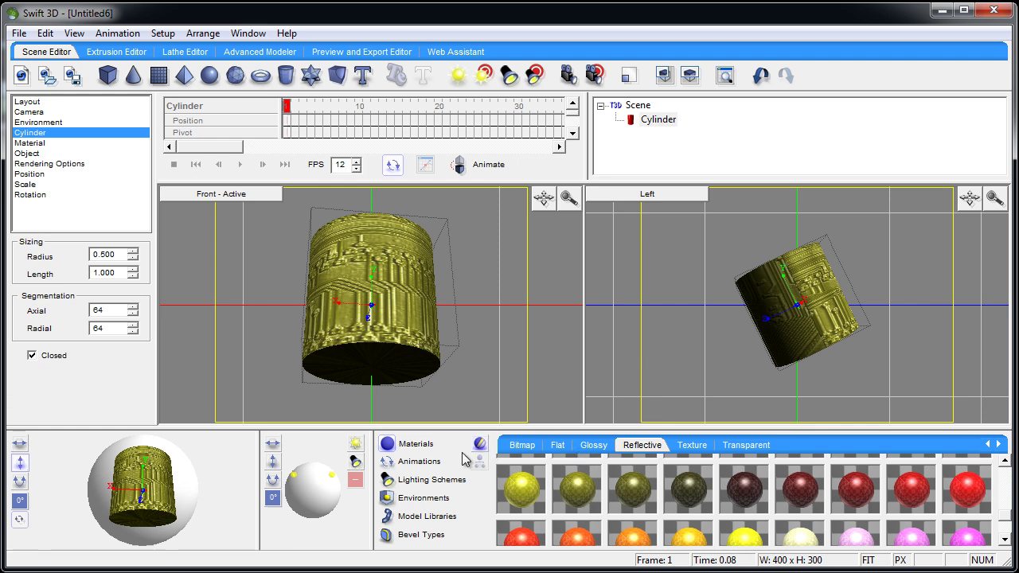
{"action": "left_click", "coordinate": [428, 464]}
{"action": "left_click_drag", "start_coordinate": [393, 298], "coordinate": [394, 298]}
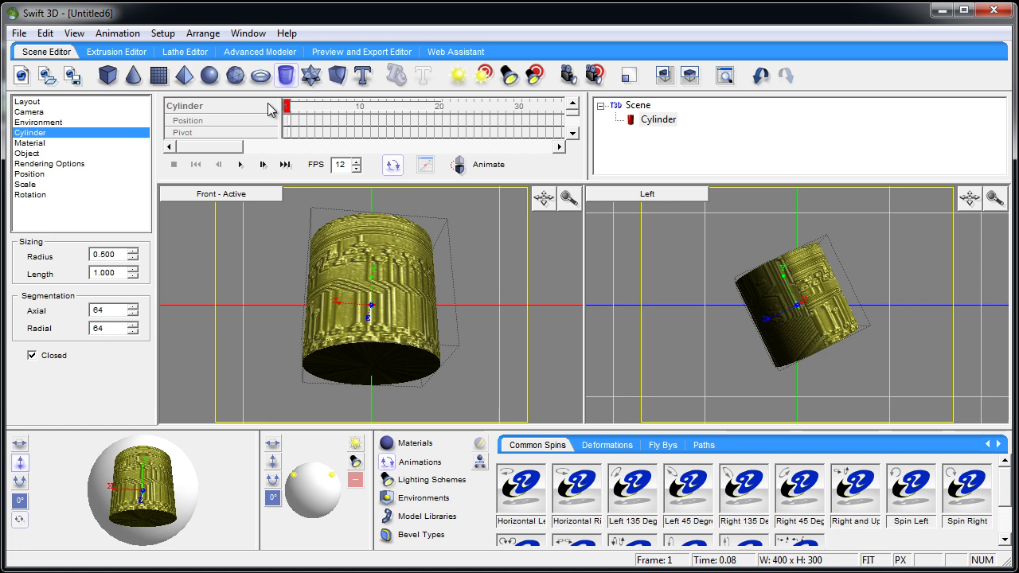
Step: Play back the spin animation and view it in the Preview and Export Editor
{"action": "left_click", "coordinate": [241, 164]}
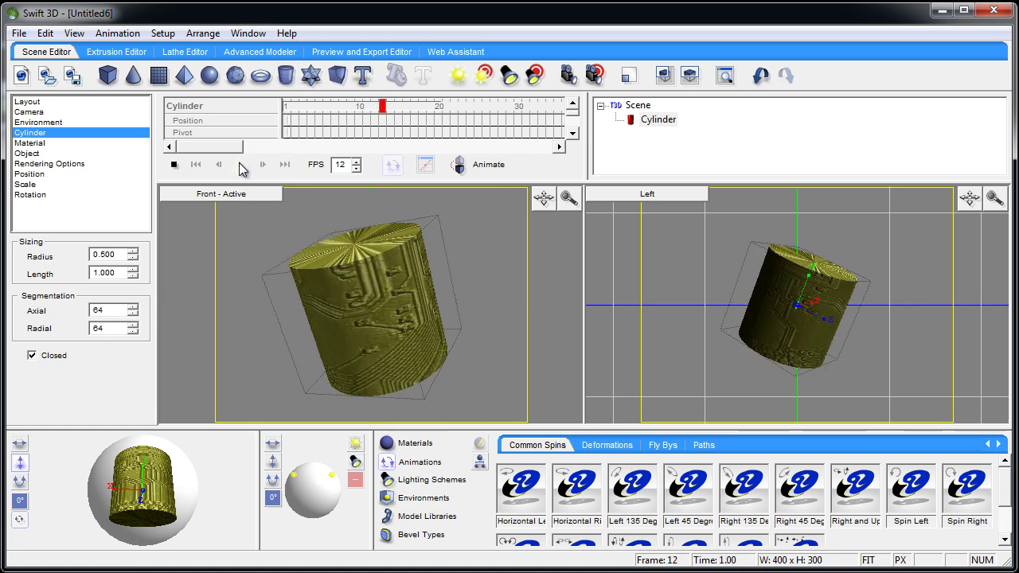
{"action": "left_click", "coordinate": [173, 165]}
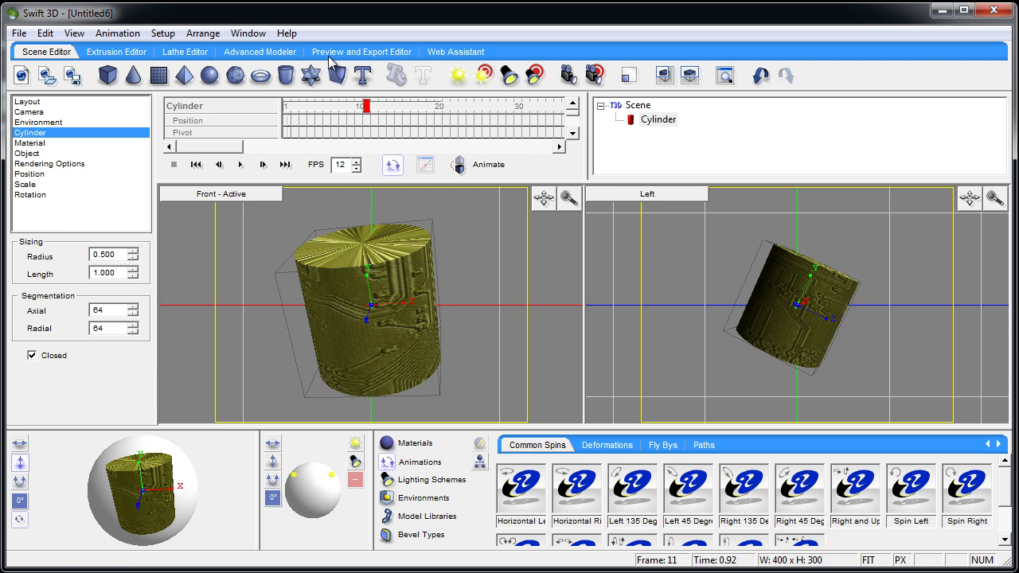
{"action": "left_click", "coordinate": [351, 53]}
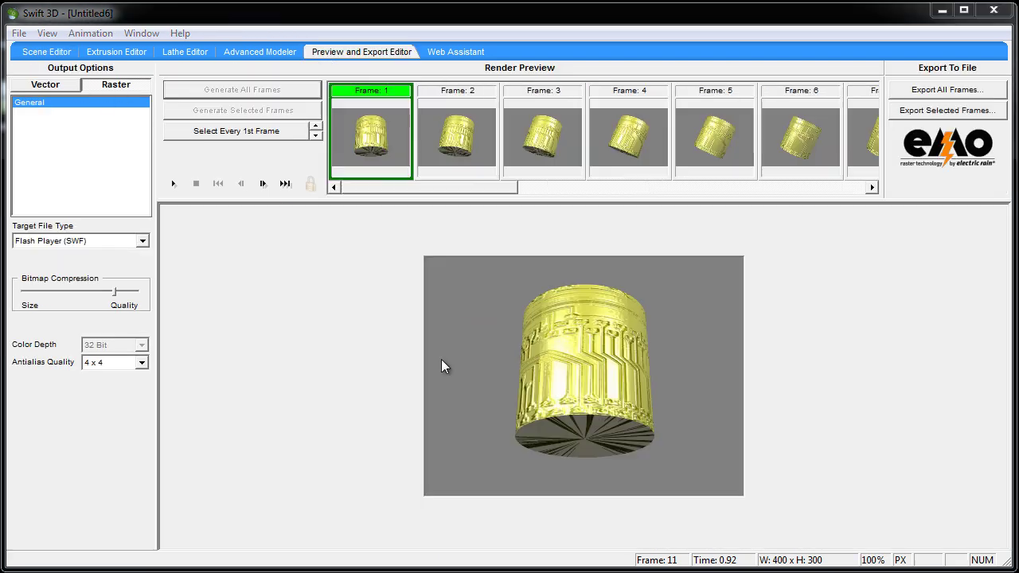
Step: Play the rendered spin frames, then return to the Scene Editor
{"action": "left_click", "coordinate": [172, 183]}
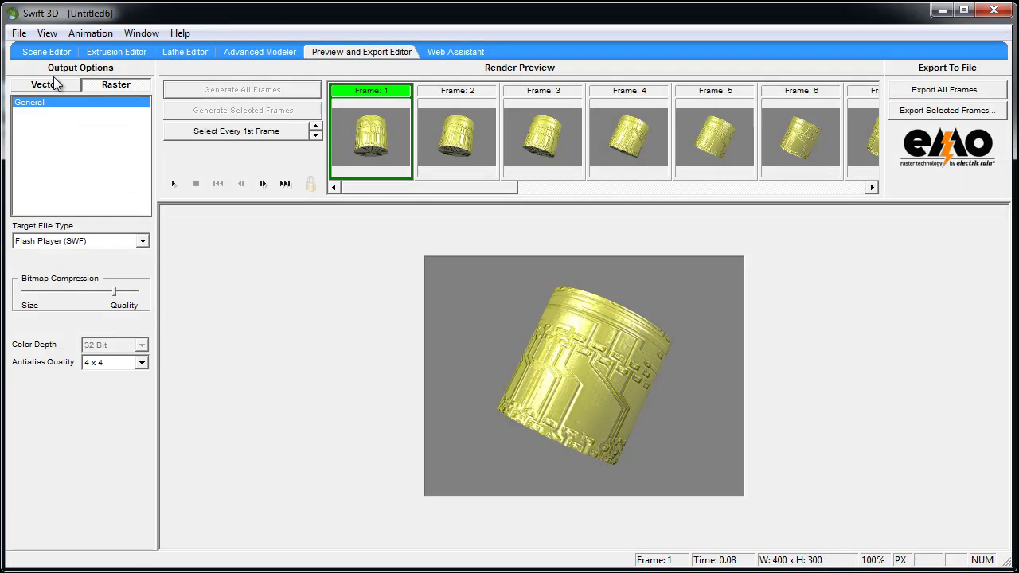
{"action": "left_click", "coordinate": [46, 52]}
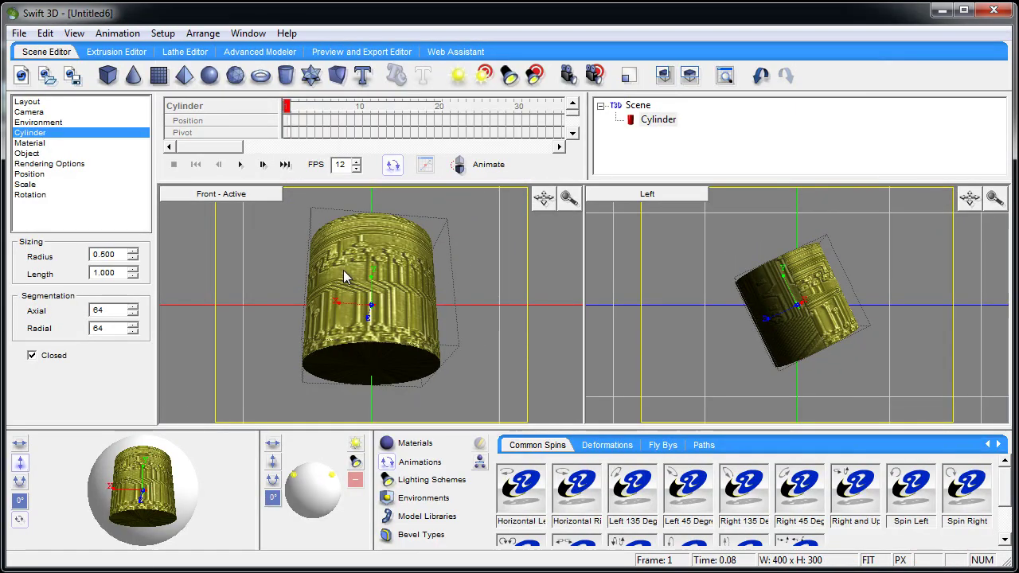
Step: Replace the cylinder with a box flattened to 0.020 height and lowered into floor position
{"action": "key", "text": "Delete"}
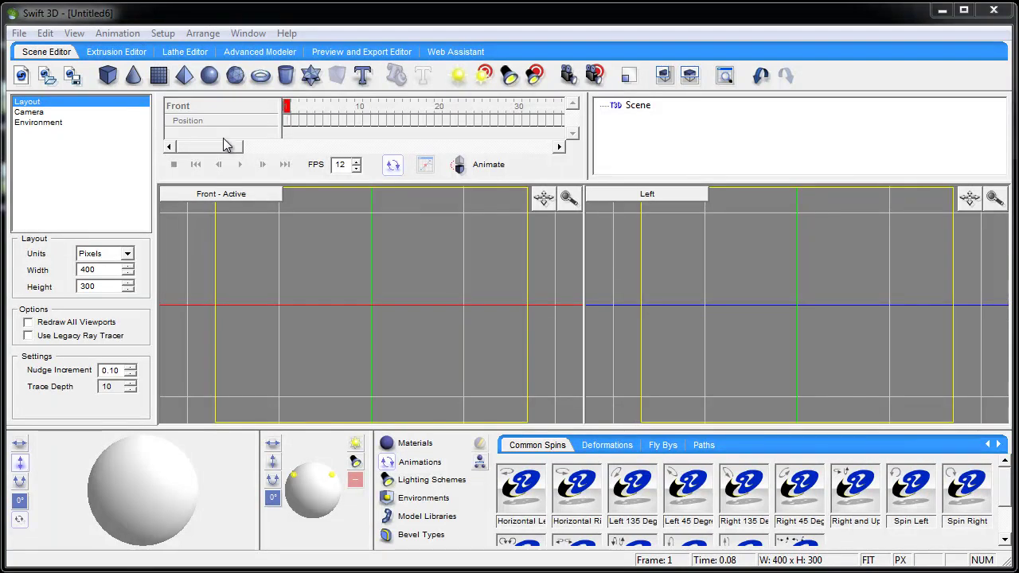
{"action": "left_click", "coordinate": [108, 75]}
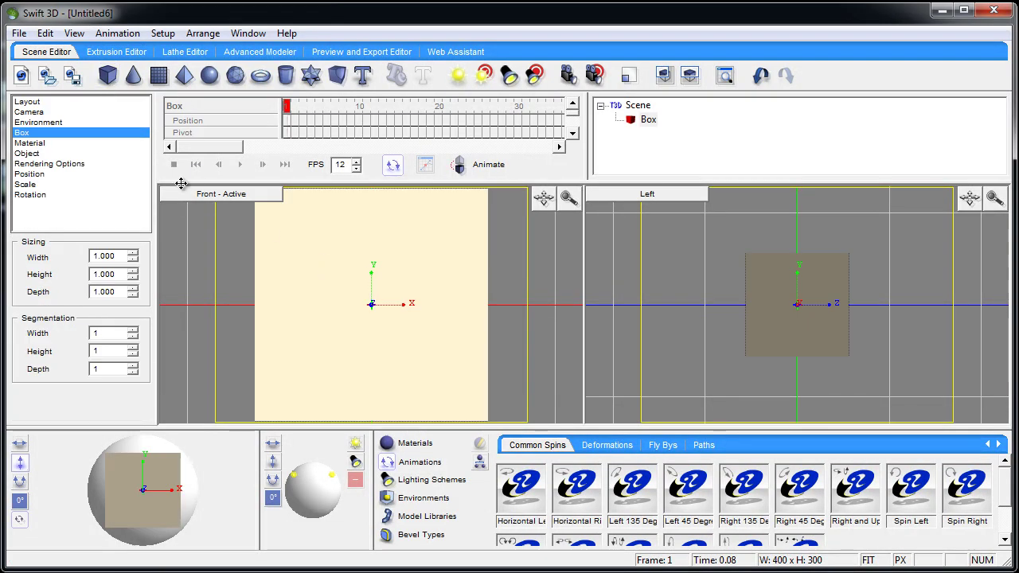
{"action": "left_click", "coordinate": [134, 278]}
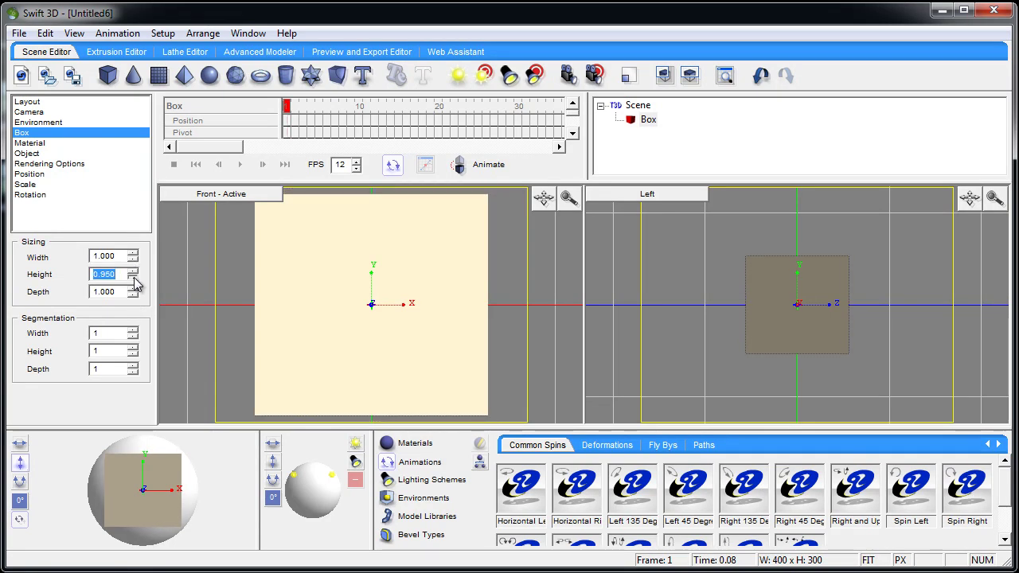
{"action": "left_click_drag", "start_coordinate": [134, 280], "coordinate": [134, 280]}
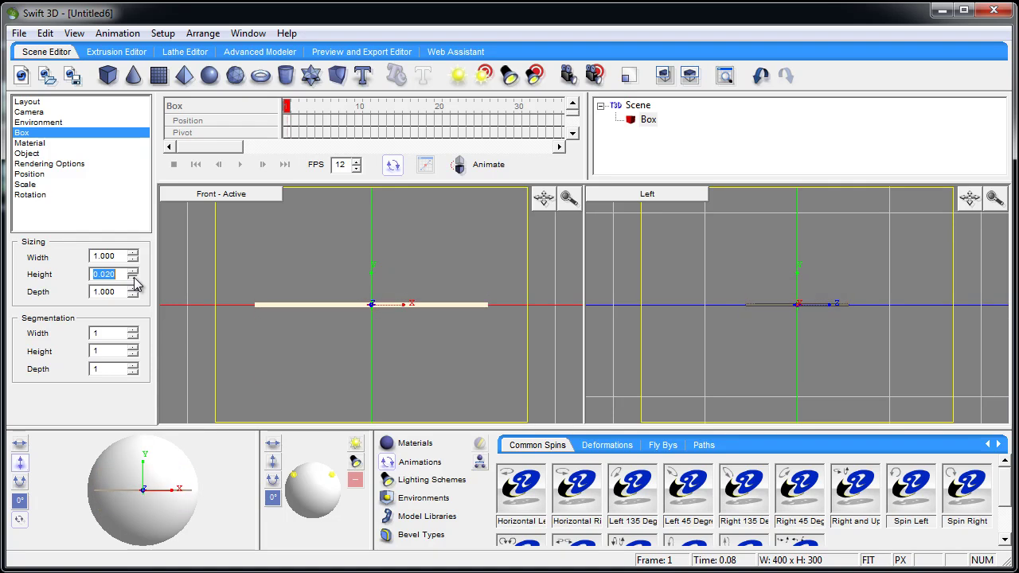
{"action": "left_click", "coordinate": [301, 308]}
{"action": "key", "text": "Down"}
{"action": "key", "text": "Down"}
{"action": "key", "text": "Down"}
{"action": "key", "text": "Down"}
{"action": "key", "text": "Down"}
{"action": "key", "text": "Down"}
{"action": "key", "text": "Down"}
{"action": "key", "text": "Down"}
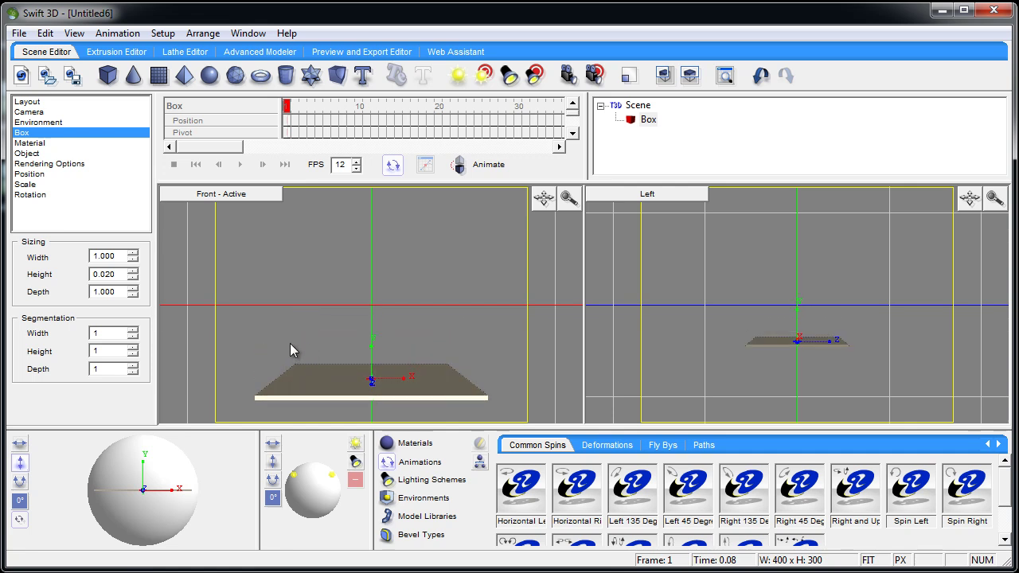
{"action": "left_click", "coordinate": [37, 143]}
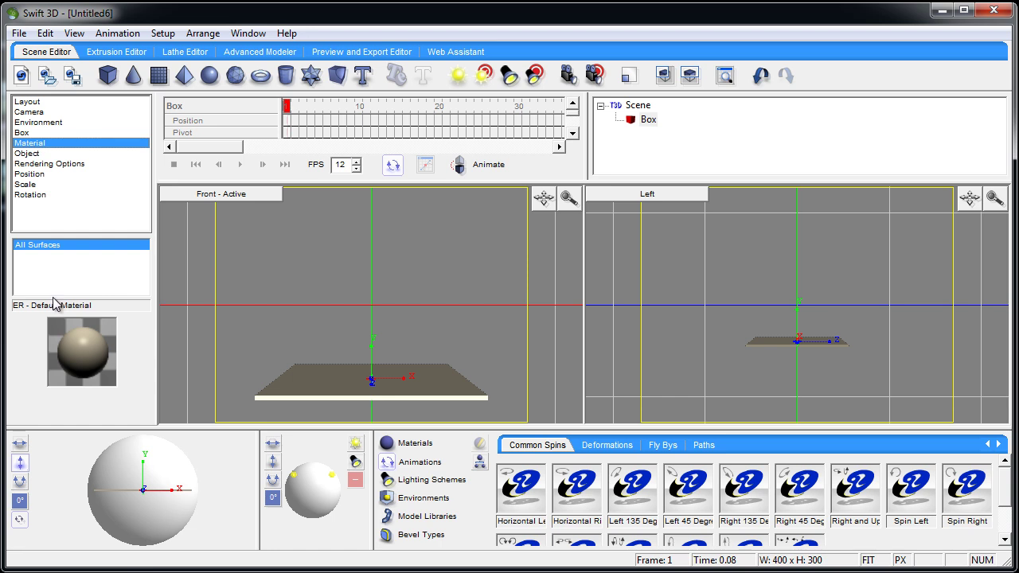
Step: Give the floor material a Grey Carpet bitmap colour pattern with slightly dimmed brightness
{"action": "double_click", "coordinate": [73, 338]}
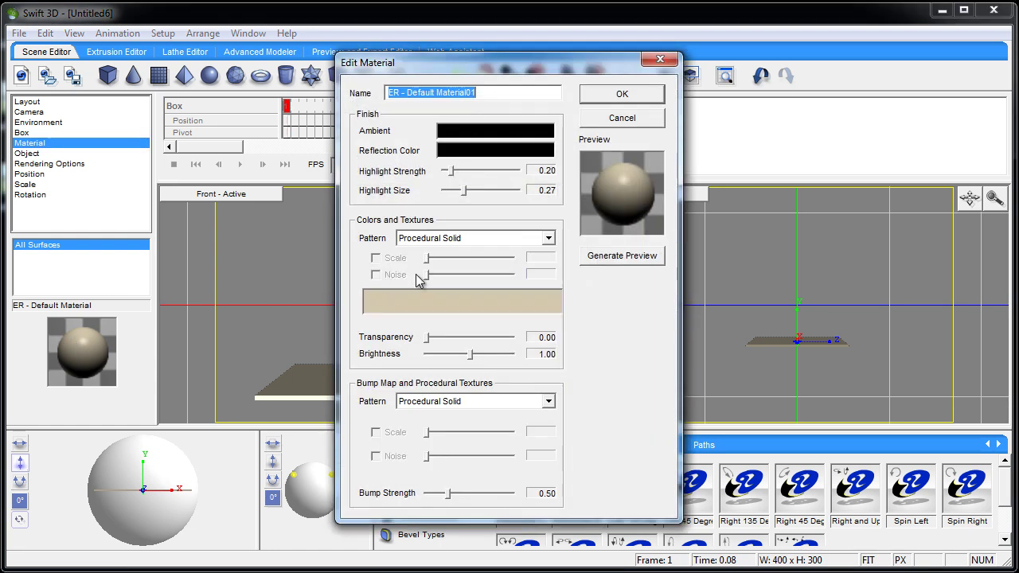
{"action": "left_click", "coordinate": [550, 238]}
{"action": "left_click_drag", "start_coordinate": [550, 279], "coordinate": [547, 338]}
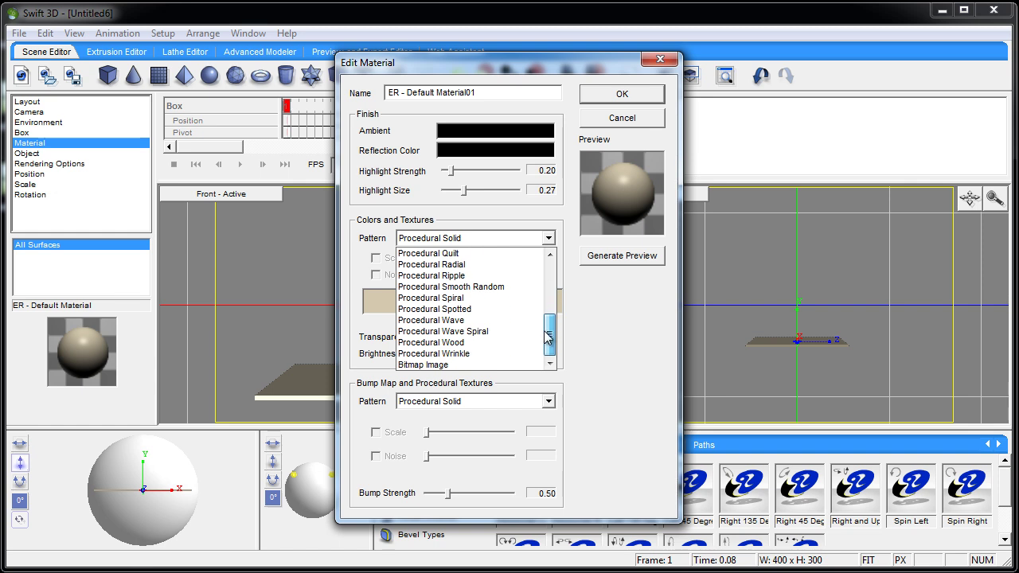
{"action": "left_click", "coordinate": [439, 368]}
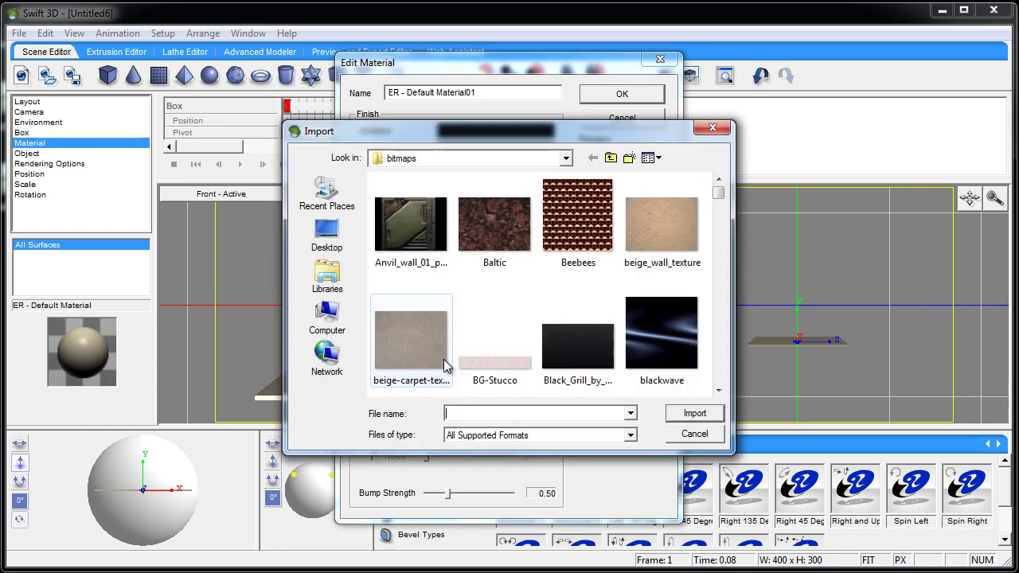
{"action": "left_click", "coordinate": [721, 209]}
{"action": "left_click_drag", "start_coordinate": [721, 208], "coordinate": [730, 261]}
{"action": "double_click", "coordinate": [582, 232]}
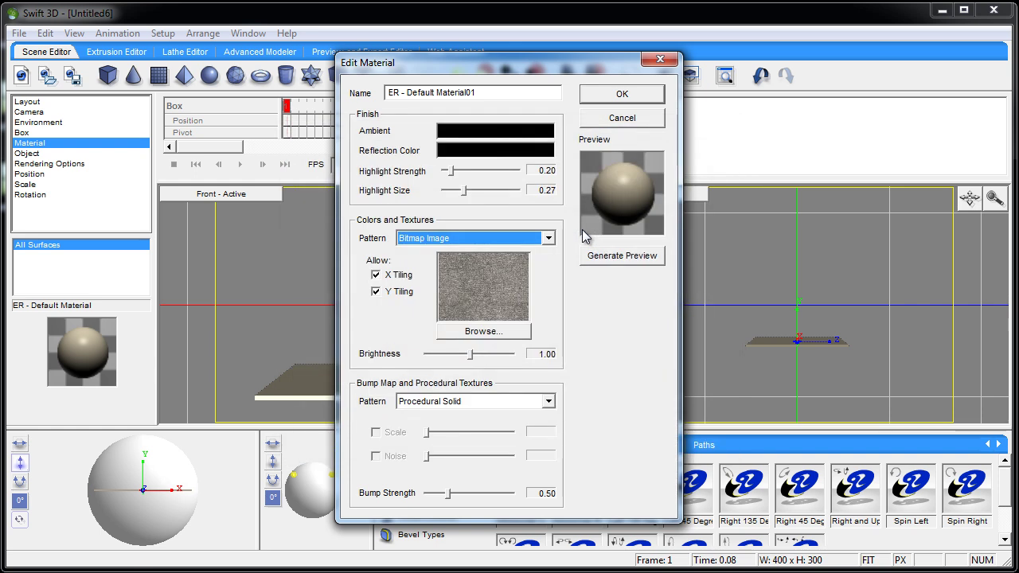
{"action": "left_click_drag", "start_coordinate": [469, 357], "coordinate": [466, 359]}
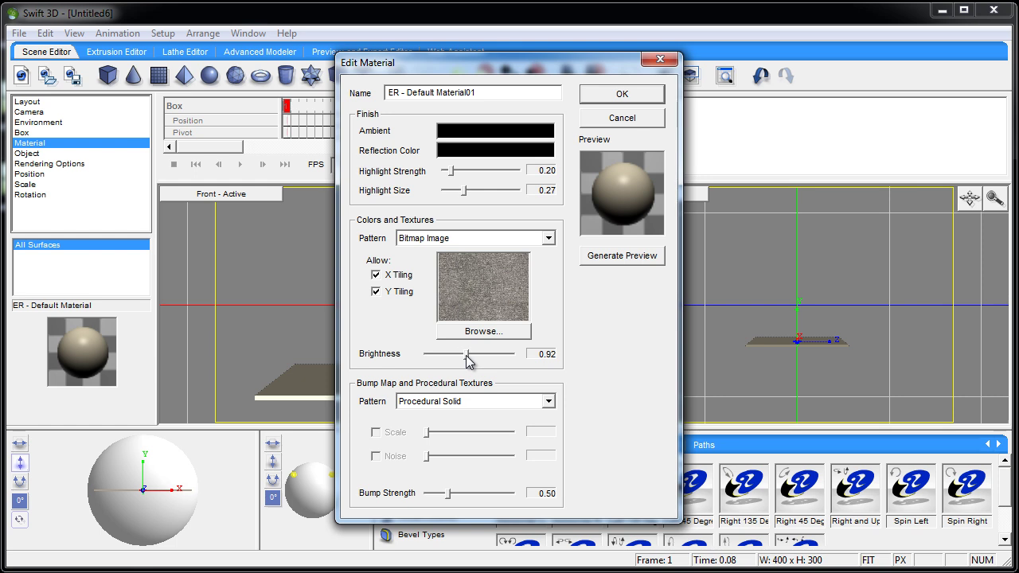
Step: Add a green_stucco bitmap bump map at strength 2.00 and apply the carpet material
{"action": "left_click", "coordinate": [549, 401]}
{"action": "left_click_drag", "start_coordinate": [548, 446], "coordinate": [529, 509]}
{"action": "left_click", "coordinate": [443, 527]}
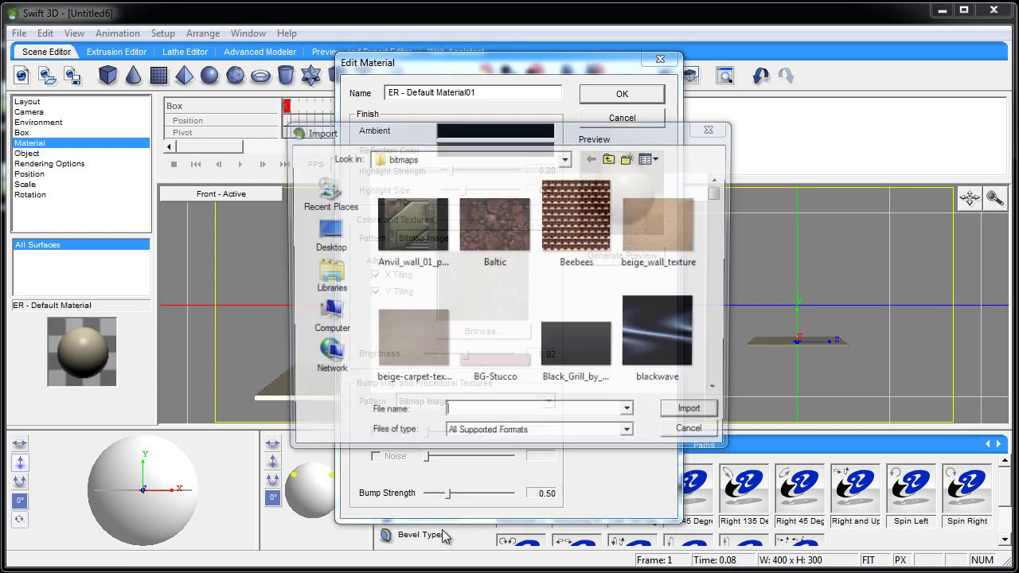
{"action": "left_click_drag", "start_coordinate": [719, 199], "coordinate": [719, 253]}
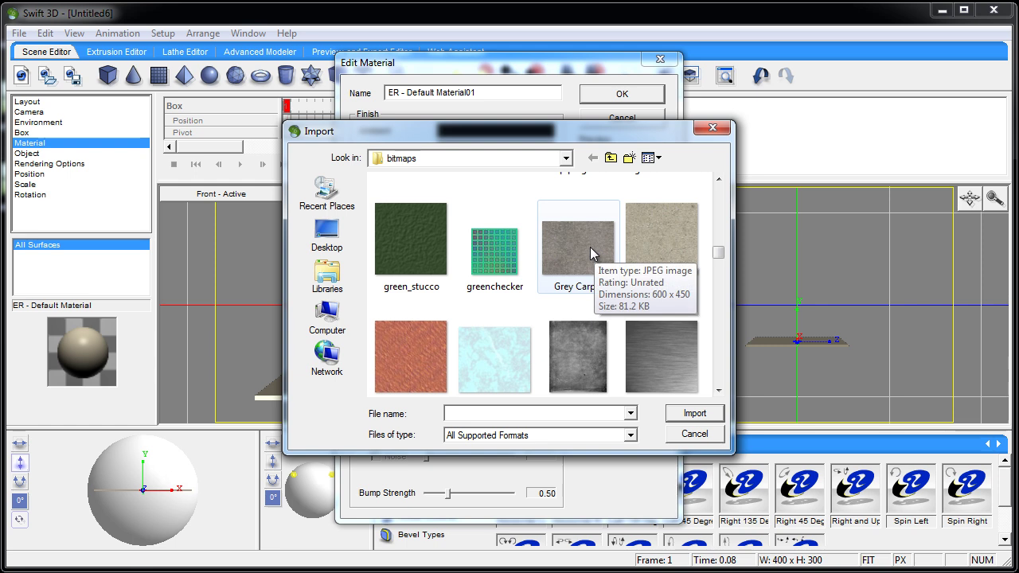
{"action": "left_click", "coordinate": [590, 247]}
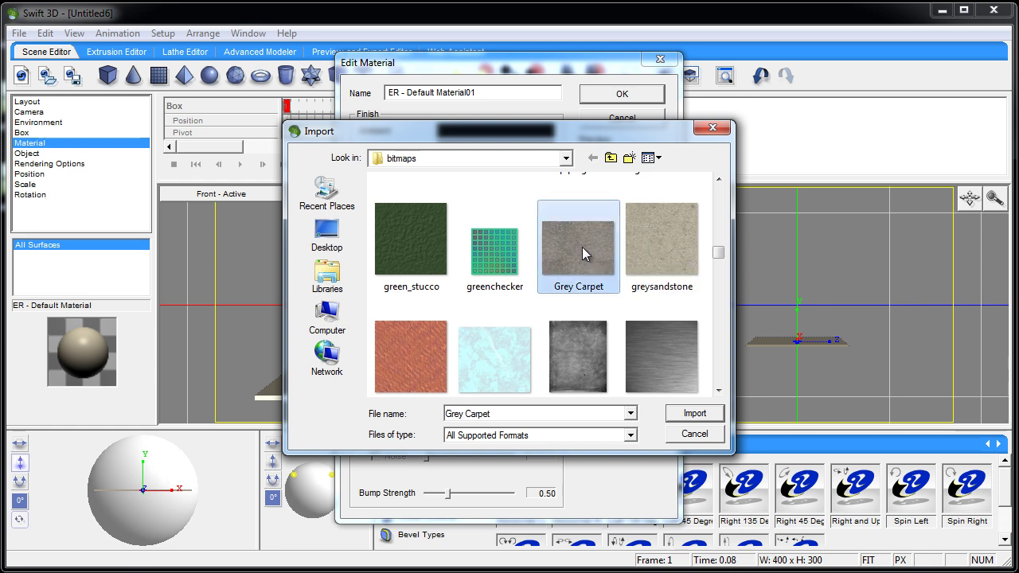
{"action": "double_click", "coordinate": [426, 238]}
{"action": "left_click_drag", "start_coordinate": [448, 493], "coordinate": [537, 494]}
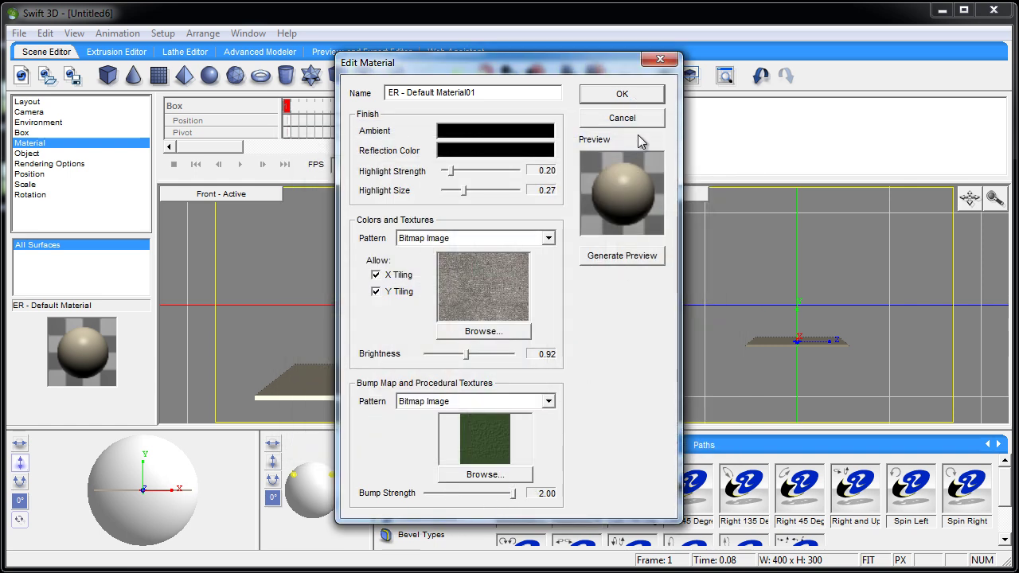
{"action": "left_click", "coordinate": [626, 255]}
{"action": "left_click", "coordinate": [623, 94]}
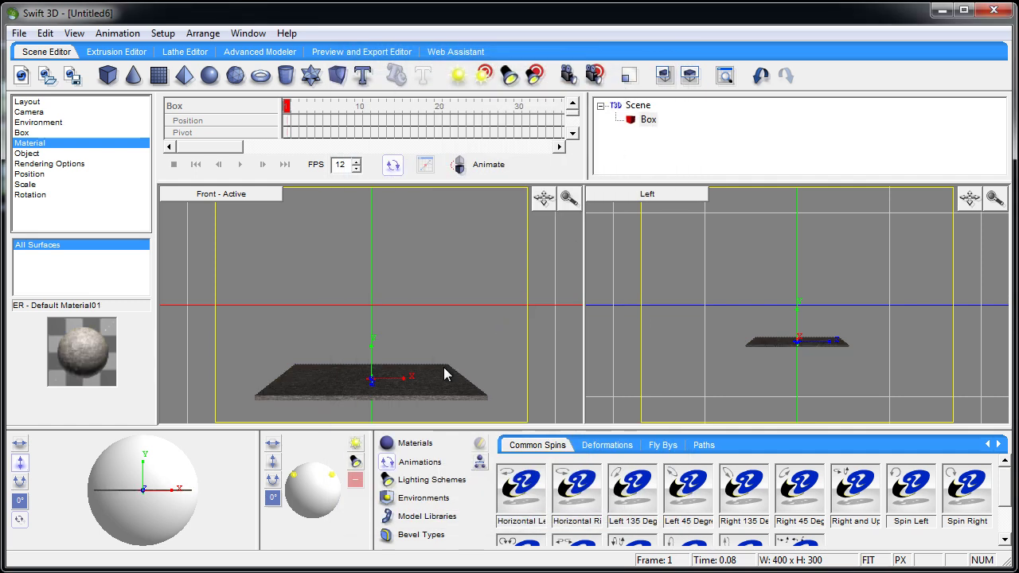
{"action": "left_click_drag", "start_coordinate": [443, 381], "coordinate": [482, 315]}
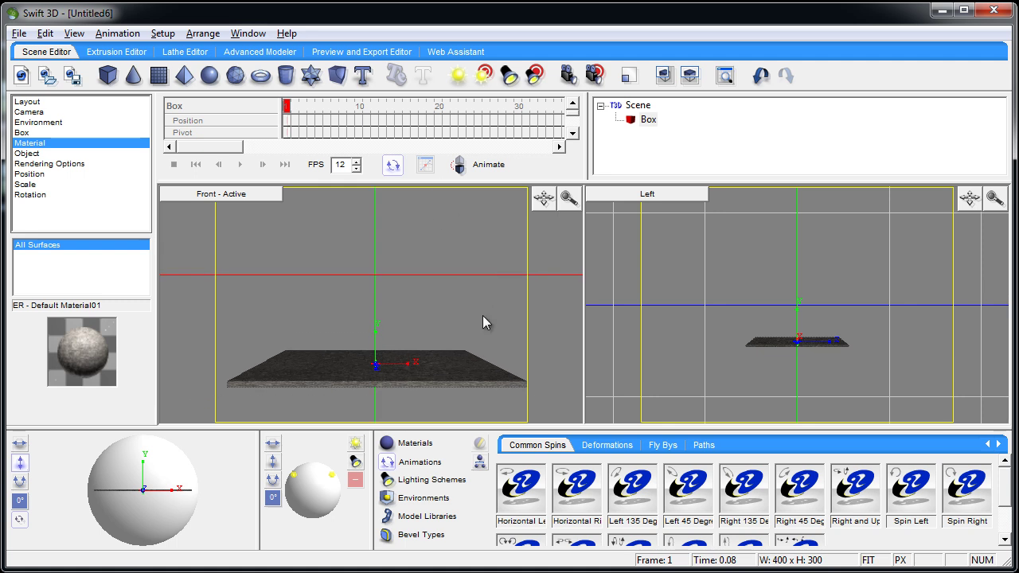
Step: Add a box, narrow its width to 0.010 and move it to the floor's left edge
{"action": "left_click", "coordinate": [108, 75]}
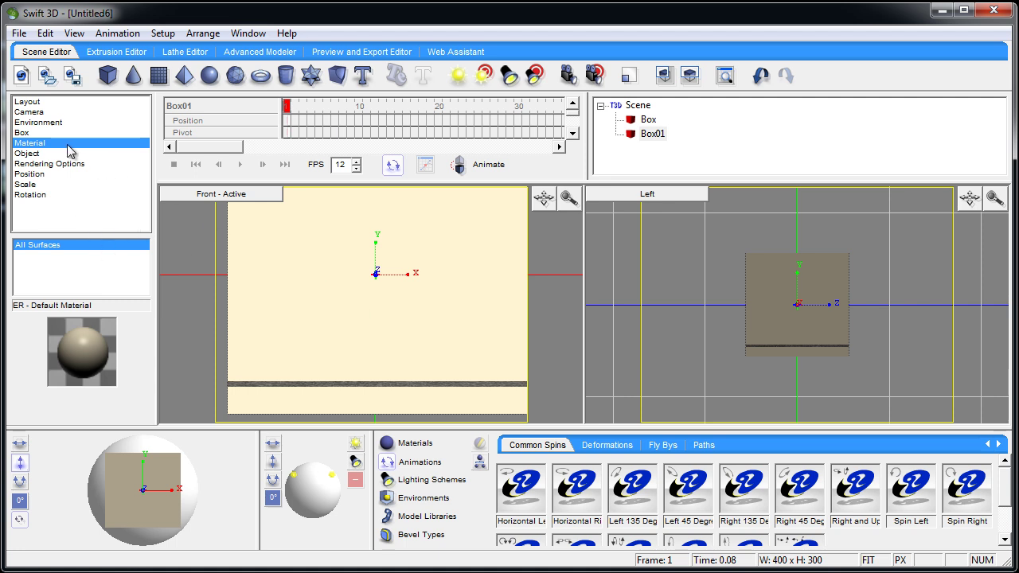
{"action": "left_click", "coordinate": [46, 133]}
{"action": "left_click", "coordinate": [132, 260]}
{"action": "left_click_drag", "start_coordinate": [133, 261], "coordinate": [133, 255]}
{"action": "left_click", "coordinate": [134, 253]}
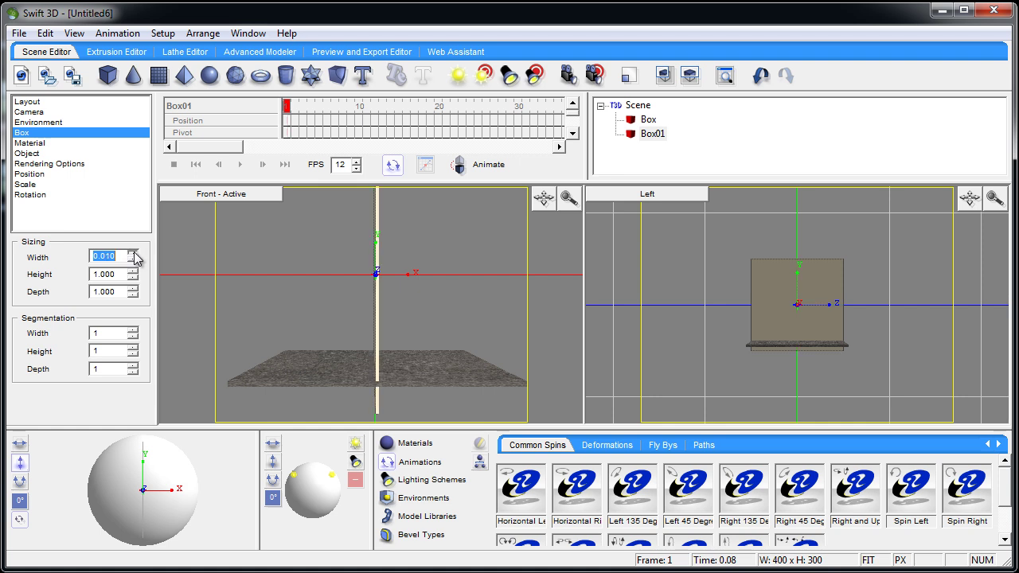
{"action": "left_click_drag", "start_coordinate": [378, 304], "coordinate": [233, 277]}
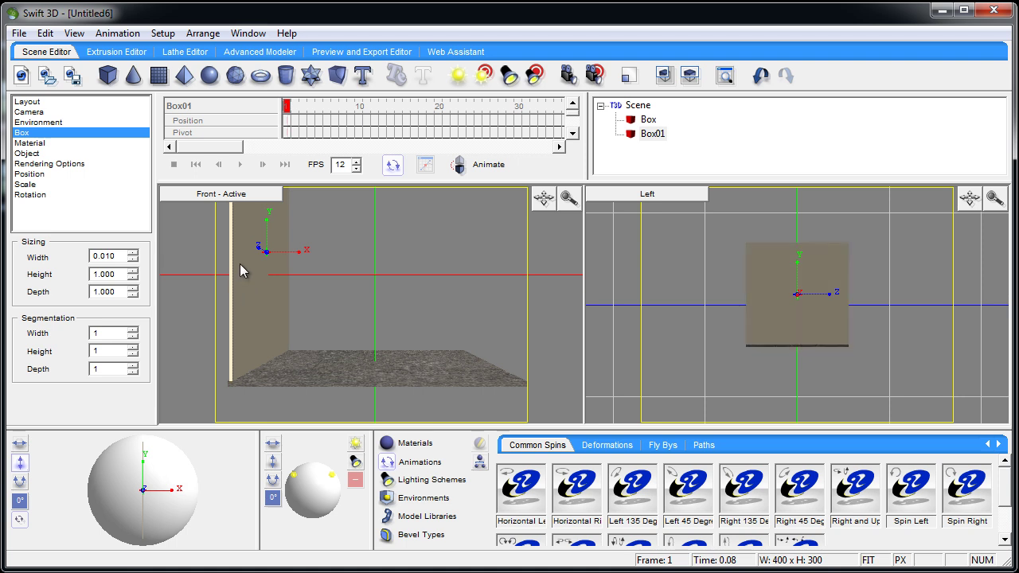
Step: Add a second box, thin its depth to 0.050 and push it to the rear as the back wall
{"action": "left_click", "coordinate": [110, 76]}
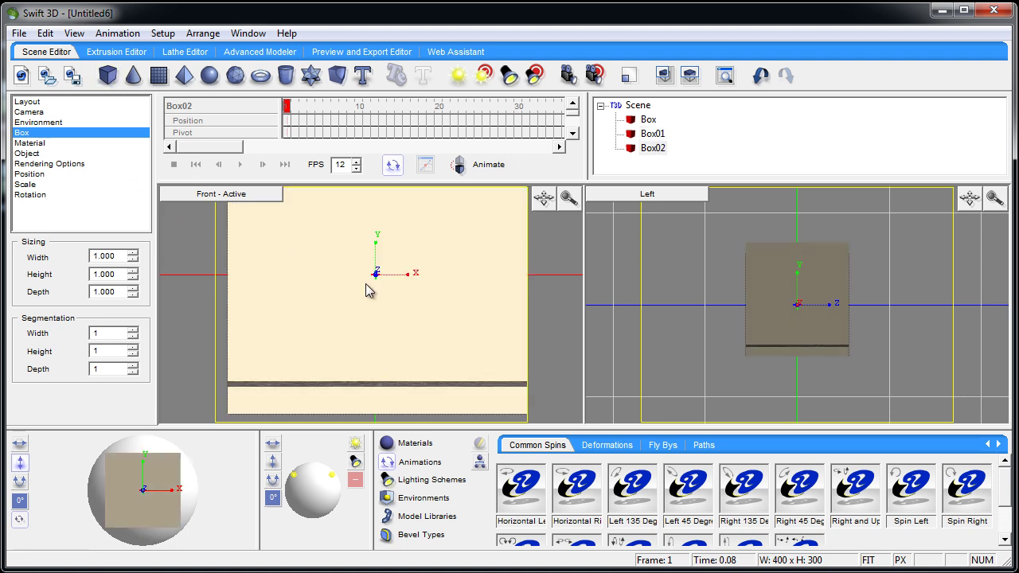
{"action": "left_click", "coordinate": [133, 294]}
{"action": "left_click_drag", "start_coordinate": [134, 296], "coordinate": [135, 300]}
{"action": "left_click_drag", "start_coordinate": [799, 360], "coordinate": [746, 343]}
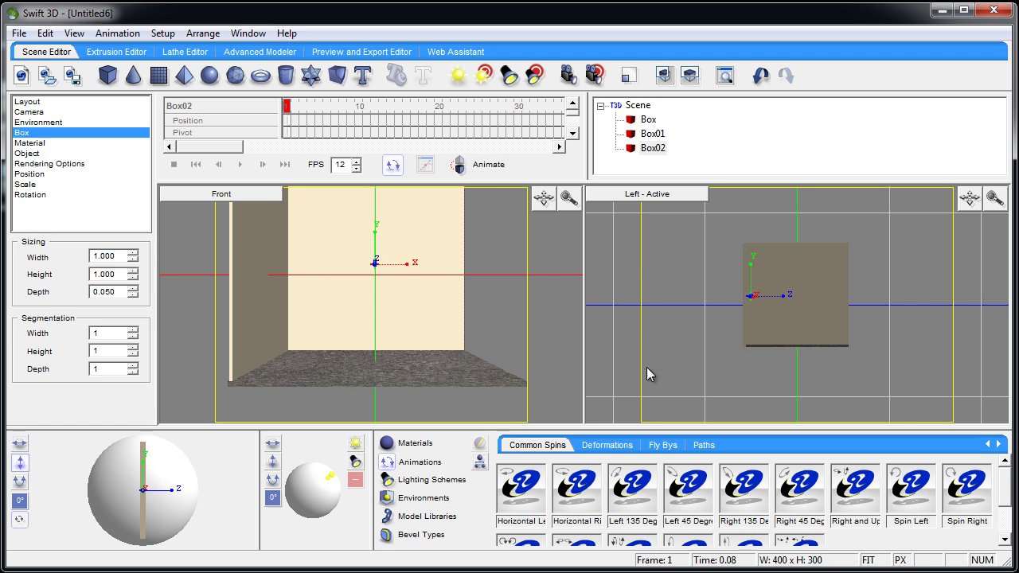
{"action": "left_click", "coordinate": [522, 340]}
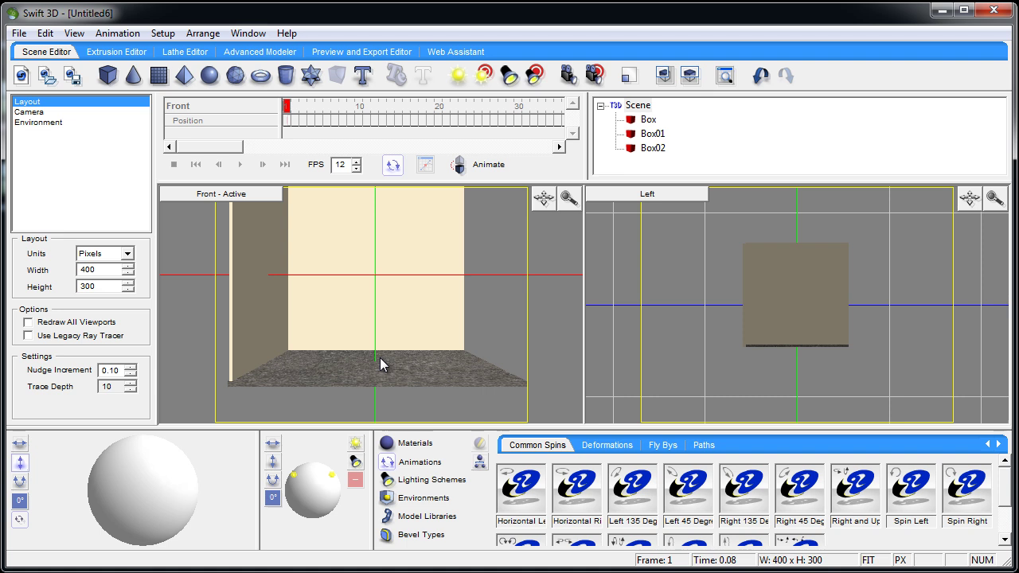
Step: Show the model library panel at the bottom of the workspace
{"action": "left_click", "coordinate": [1006, 506]}
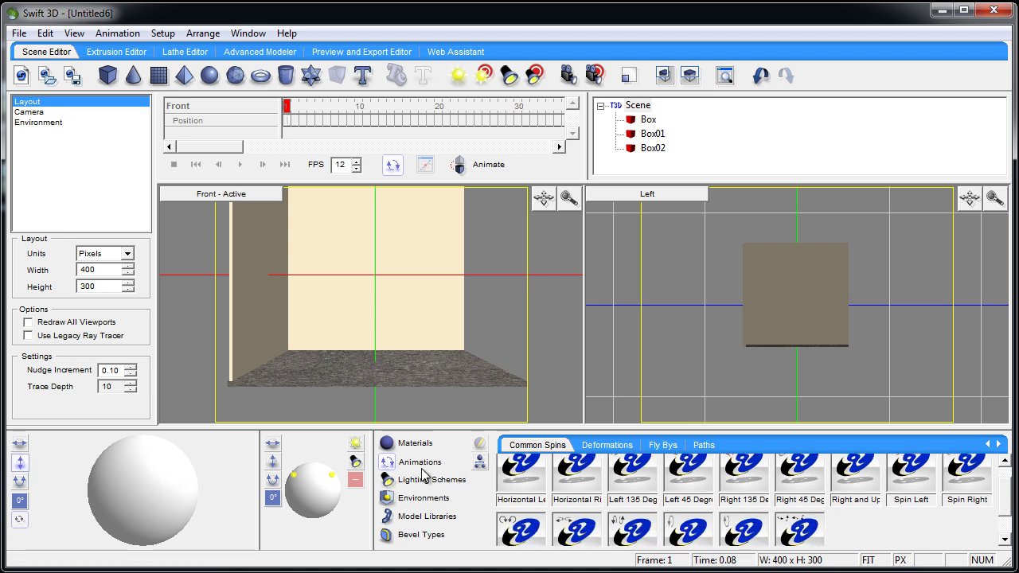
{"action": "left_click", "coordinate": [422, 517]}
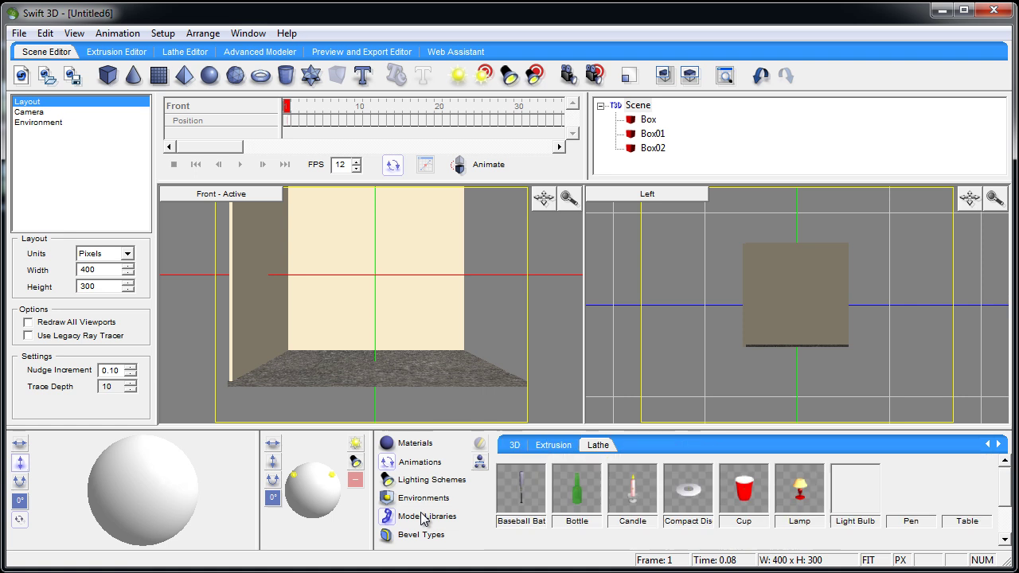
{"action": "left_click", "coordinate": [1006, 511]}
{"action": "mouse_move", "coordinate": [1004, 515]}
{"action": "left_mouse_down"}
{"action": "mouse_move", "coordinate": [1005, 484]}
{"action": "mouse_move", "coordinate": [1005, 518]}
{"action": "left_mouse_up"}
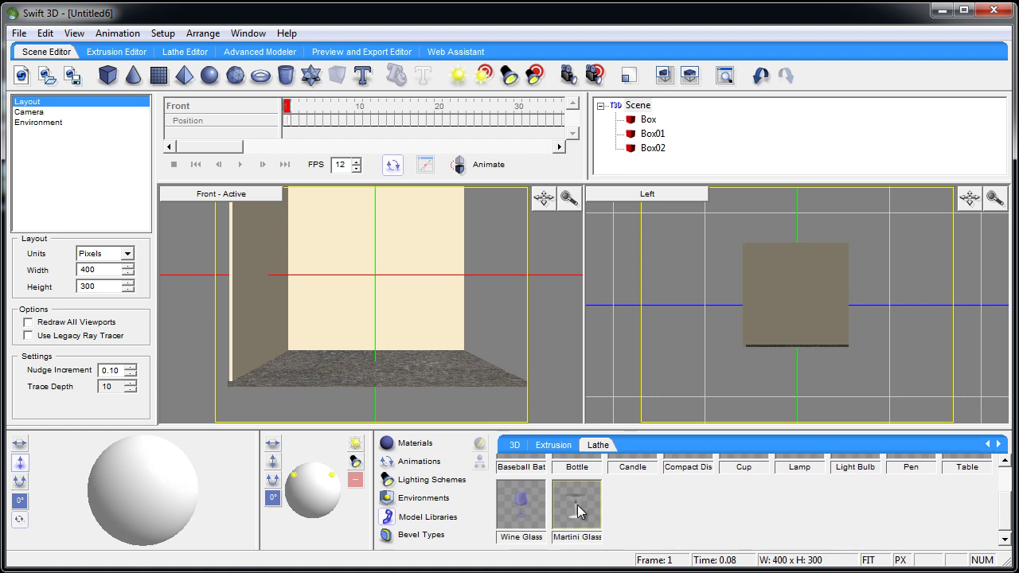
Step: Browse the File menu without choosing a command, then select the back wall Box02
{"action": "left_click", "coordinate": [18, 33]}
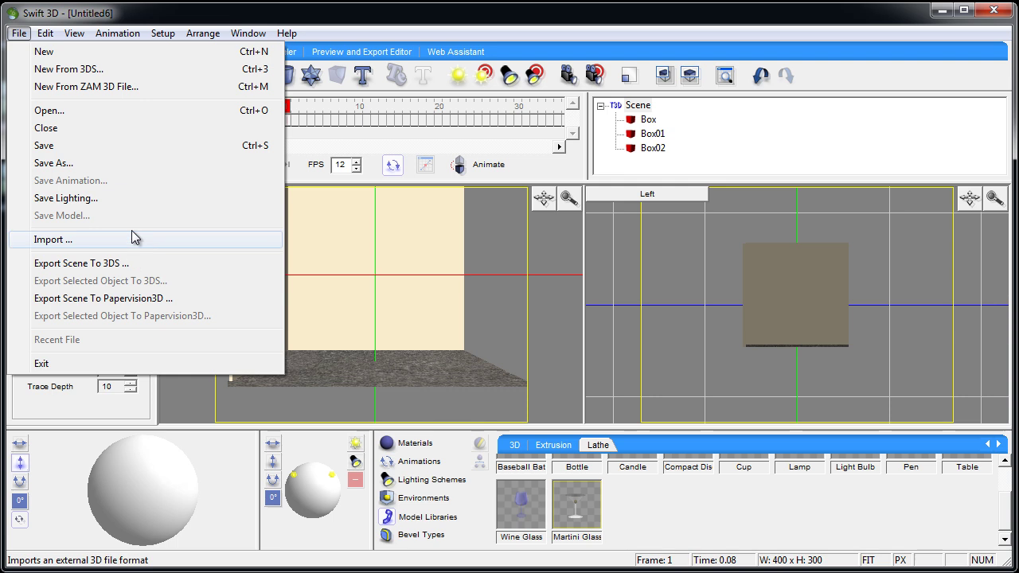
{"action": "left_click", "coordinate": [454, 405]}
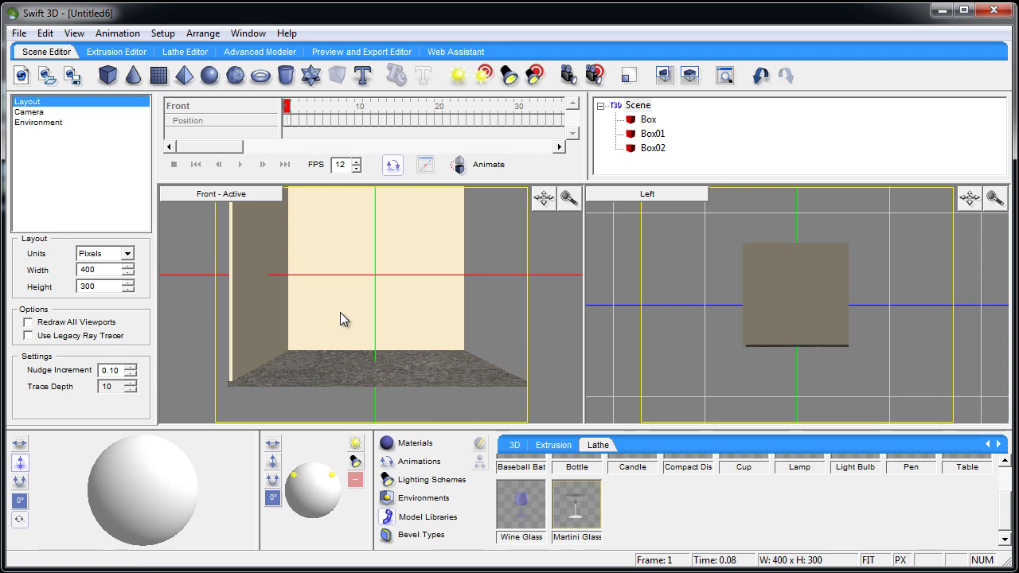
{"action": "left_click", "coordinate": [20, 33]}
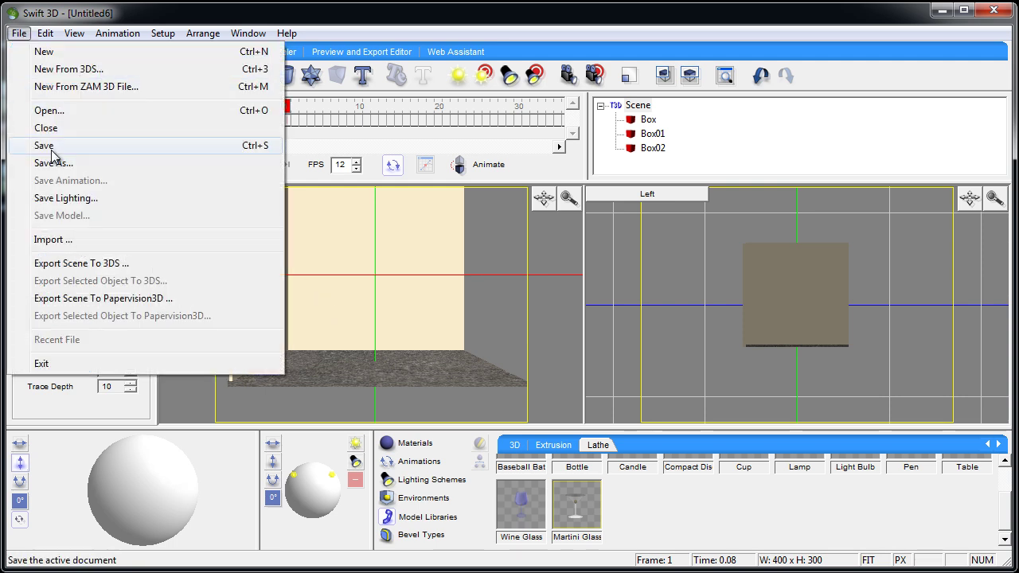
{"action": "left_click", "coordinate": [479, 279]}
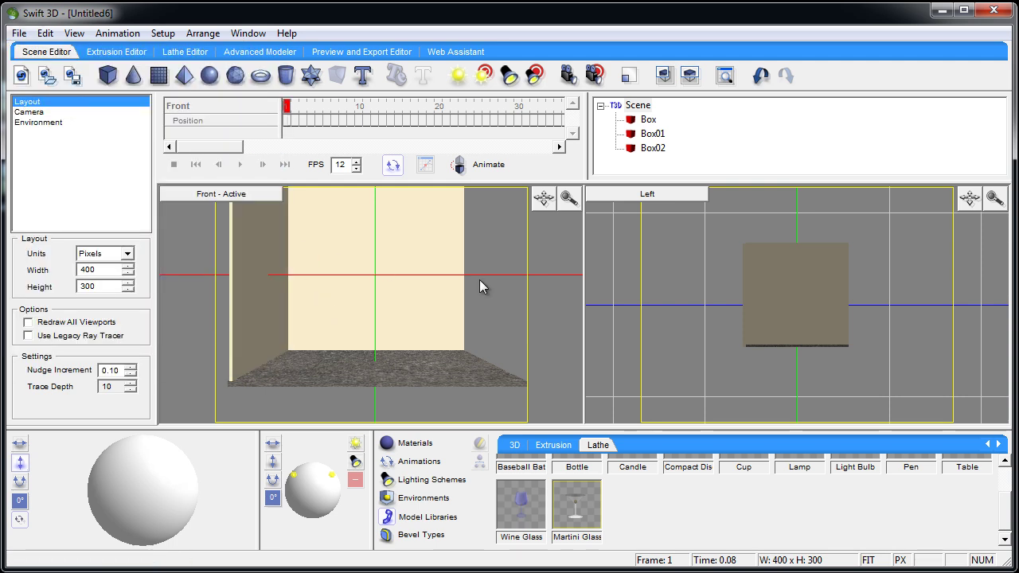
{"action": "left_click", "coordinate": [19, 33]}
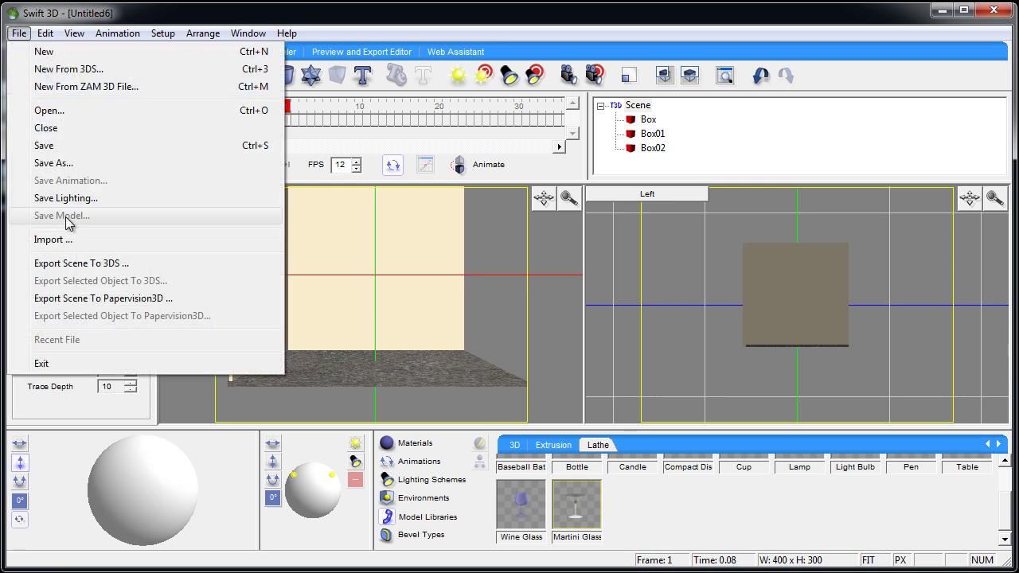
{"action": "left_click", "coordinate": [538, 320]}
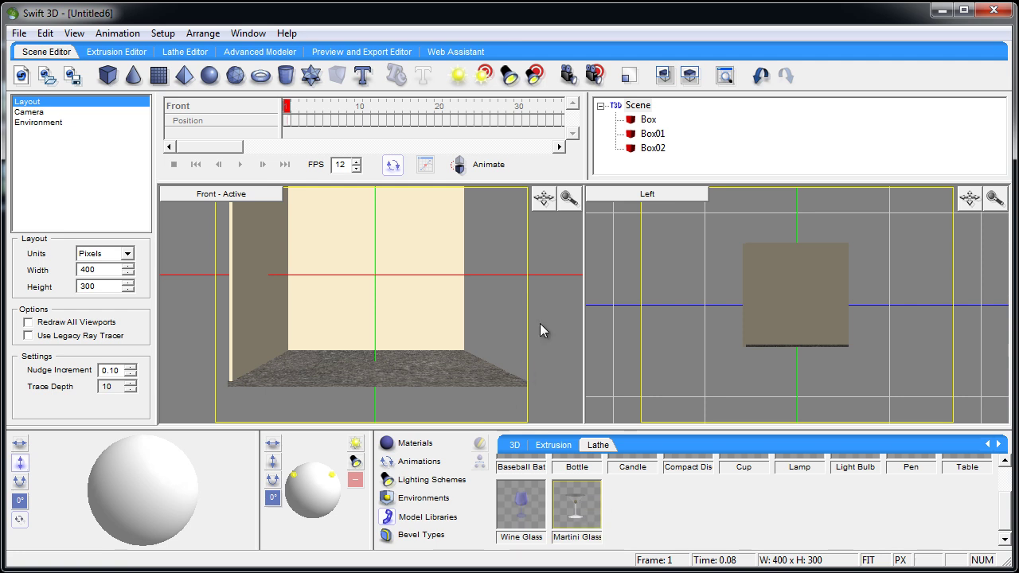
{"action": "left_click", "coordinate": [409, 322]}
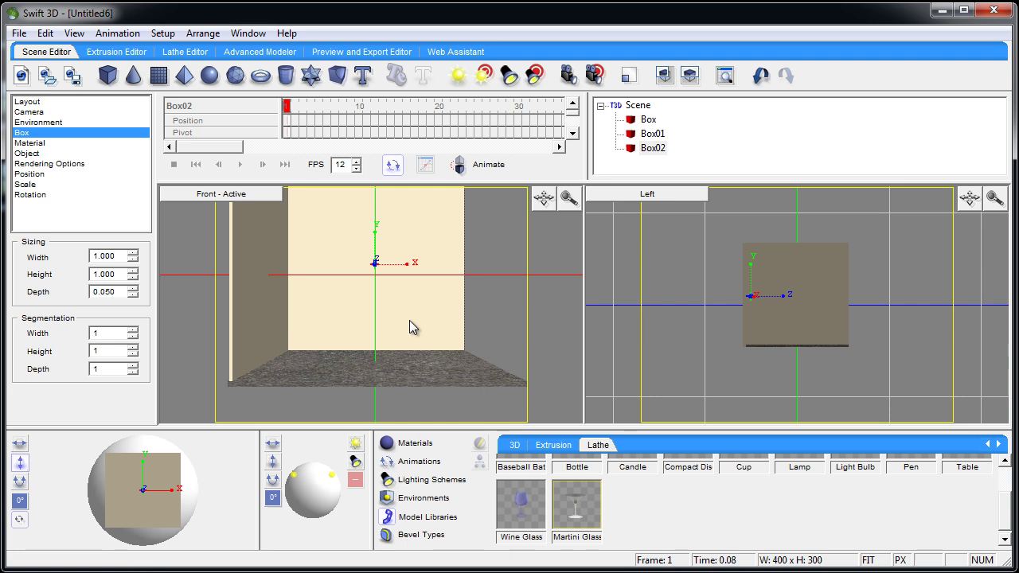
Step: Drag the ER-11-Brick bitmap material onto the back and left walls, then check each wall's material
{"action": "left_click", "coordinate": [445, 450]}
{"action": "left_click", "coordinate": [1004, 539]}
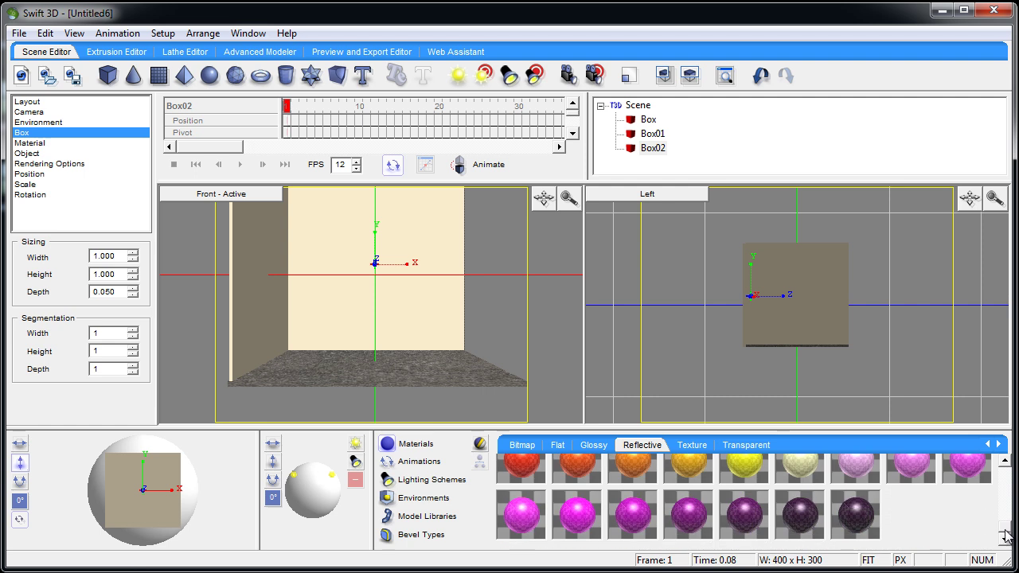
{"action": "left_click", "coordinate": [1004, 461]}
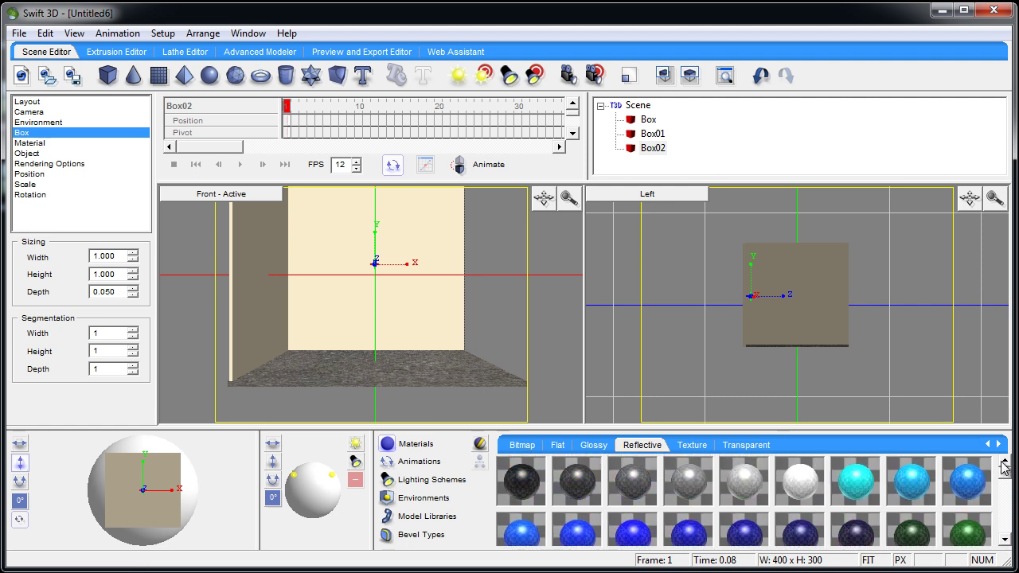
{"action": "left_click", "coordinate": [530, 445]}
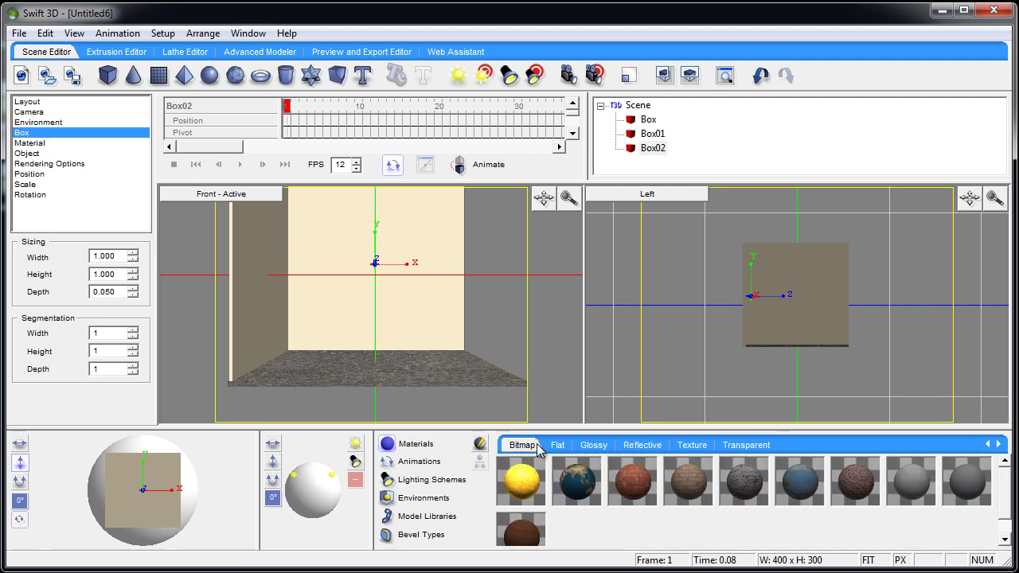
{"action": "left_click", "coordinate": [692, 445]}
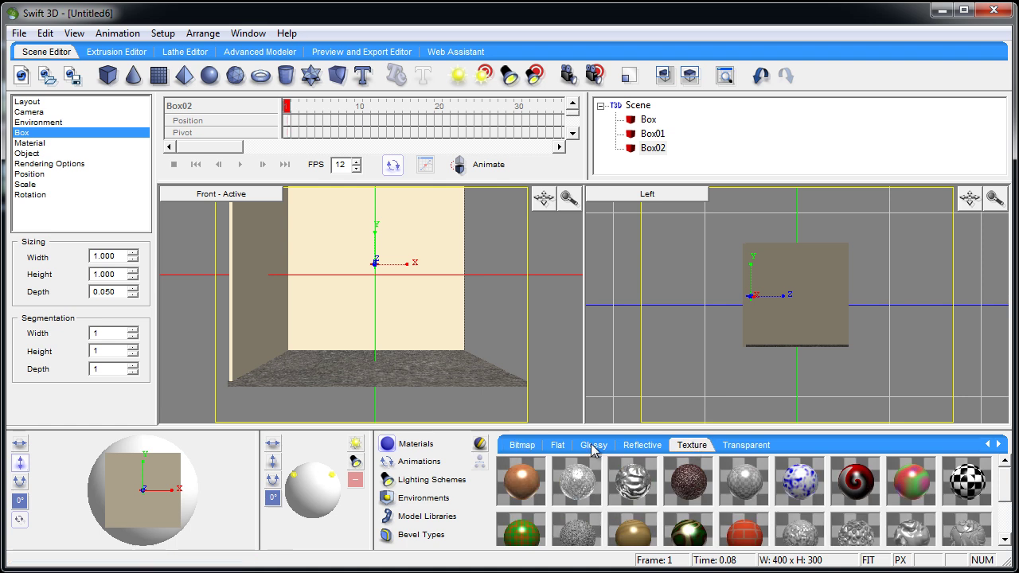
{"action": "left_click", "coordinate": [529, 446]}
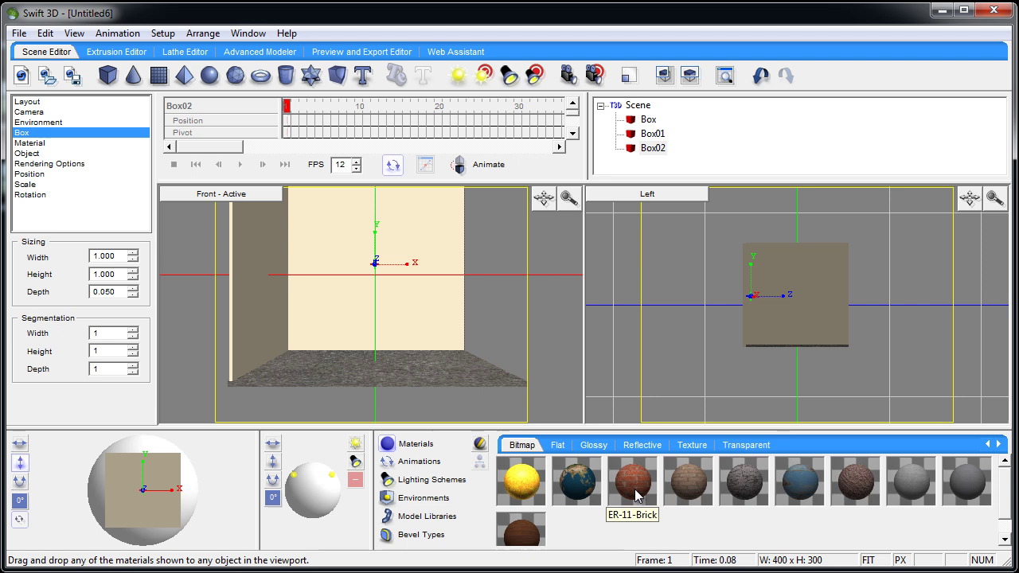
{"action": "left_click_drag", "start_coordinate": [635, 495], "coordinate": [455, 322]}
{"action": "left_click_drag", "start_coordinate": [637, 497], "coordinate": [275, 313]}
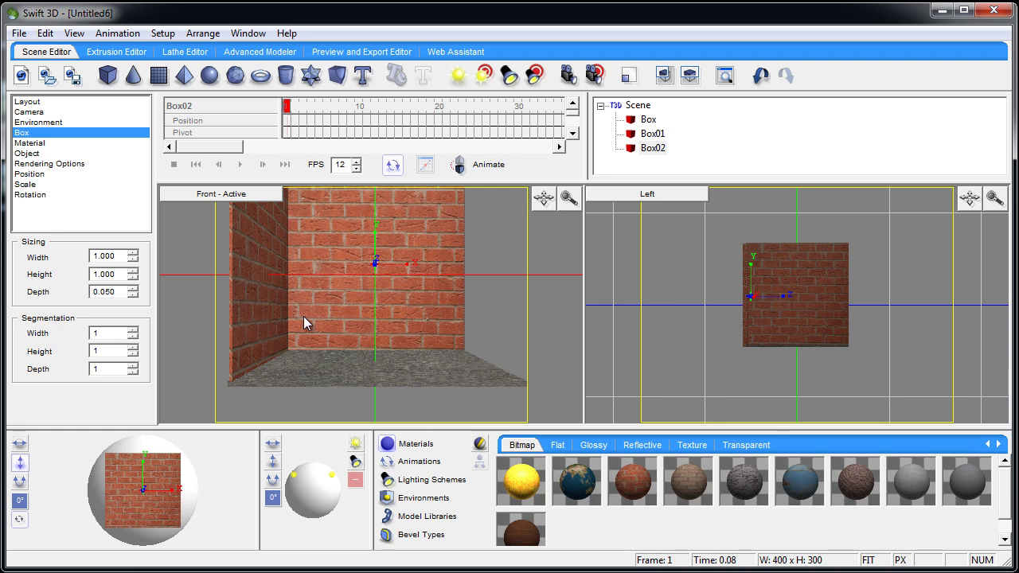
{"action": "left_click", "coordinate": [36, 144]}
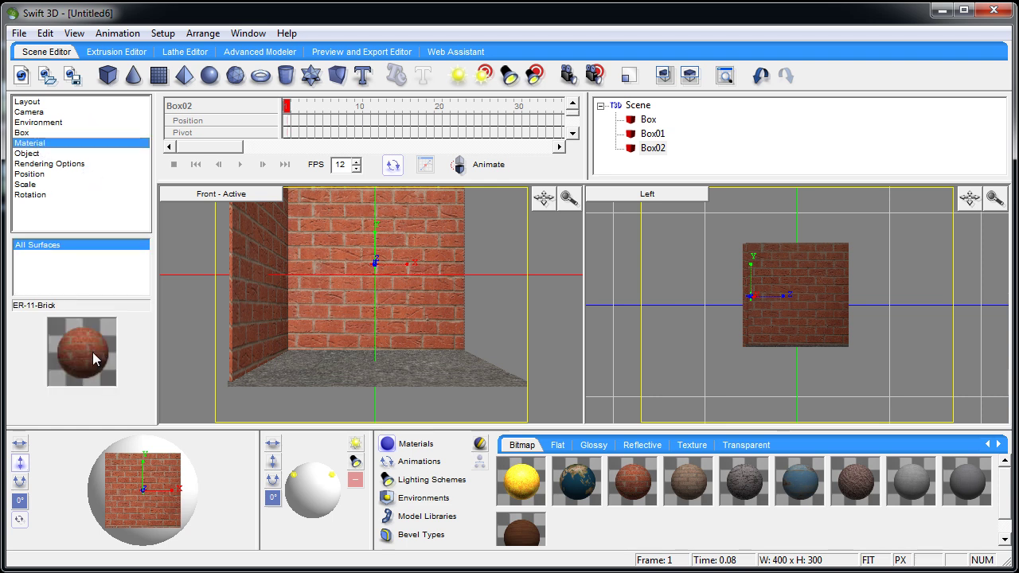
{"action": "left_click", "coordinate": [260, 299]}
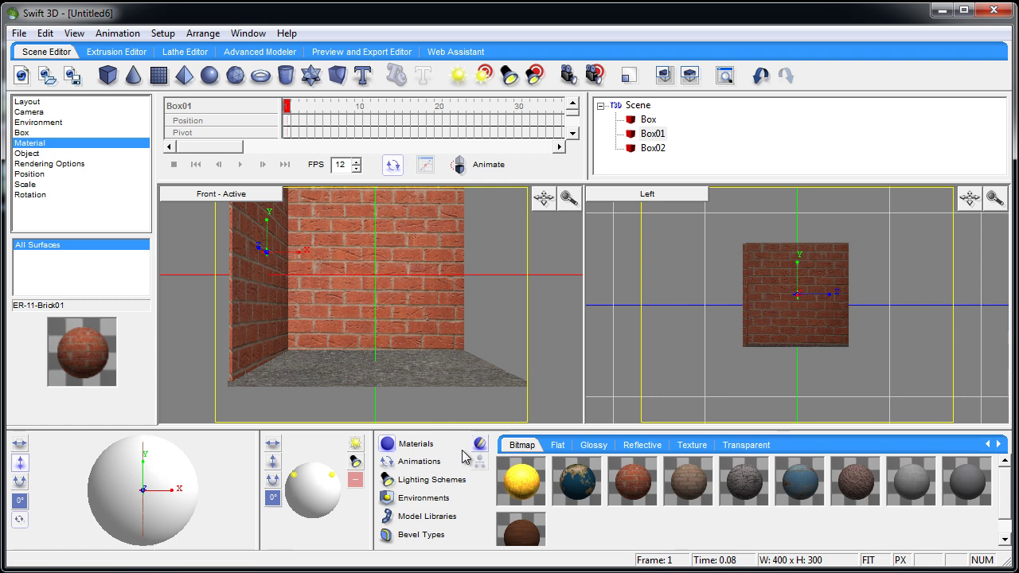
Step: Drag the TV from the 3D model library into the room, accept scaling, and push it toward the back wall
{"action": "left_click", "coordinate": [428, 519]}
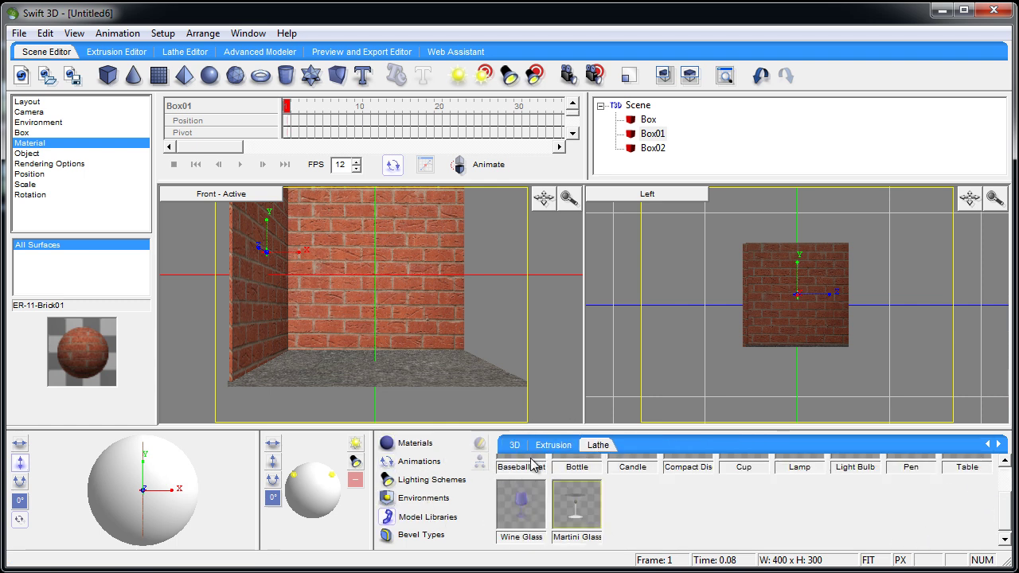
{"action": "left_click", "coordinate": [550, 445]}
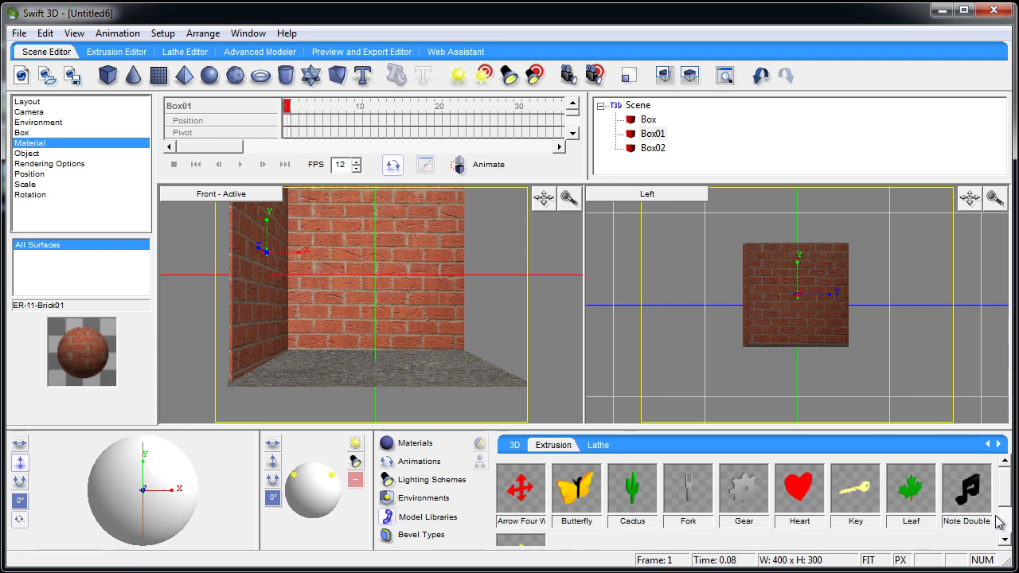
{"action": "left_click", "coordinate": [513, 445]}
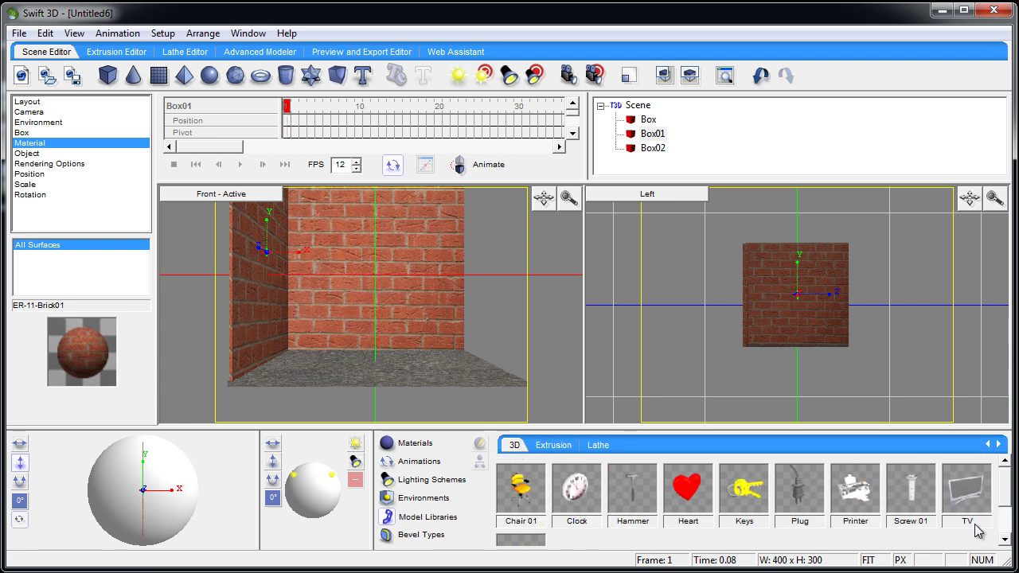
{"action": "scroll", "coordinate": [1003, 507], "scroll_direction": "down", "scroll_amount": 1}
{"action": "scroll", "coordinate": [1005, 507], "scroll_direction": "up", "scroll_amount": 1}
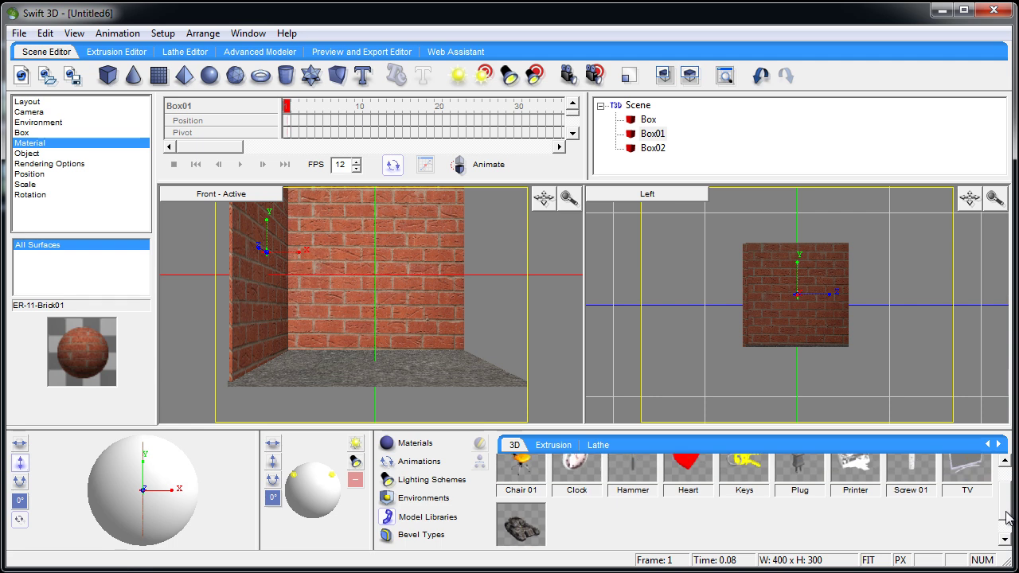
{"action": "left_click_drag", "start_coordinate": [977, 506], "coordinate": [389, 287]}
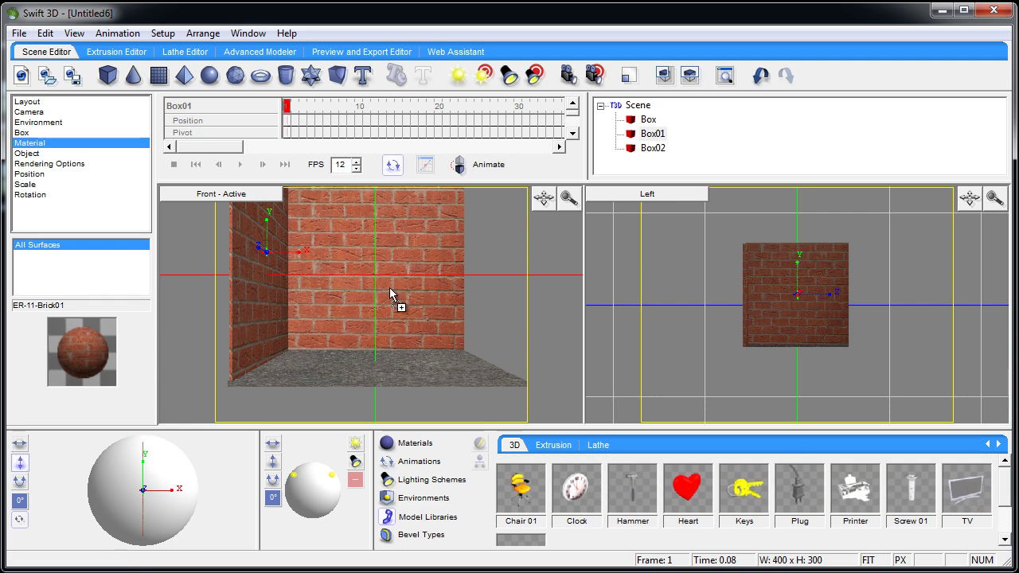
{"action": "left_click", "coordinate": [579, 330]}
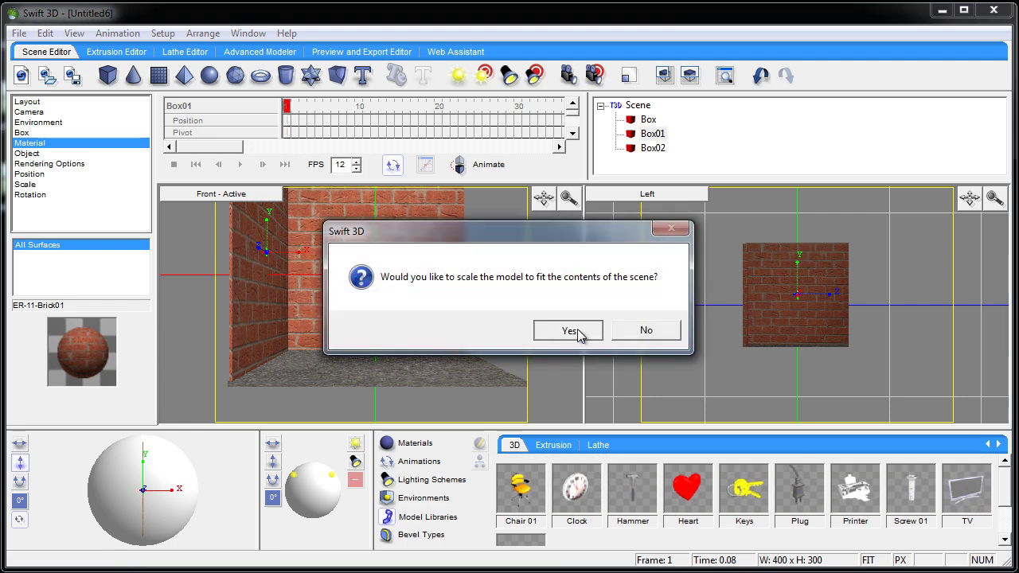
{"action": "left_click", "coordinate": [665, 318]}
{"action": "left_click_drag", "start_coordinate": [666, 318], "coordinate": [780, 322]}
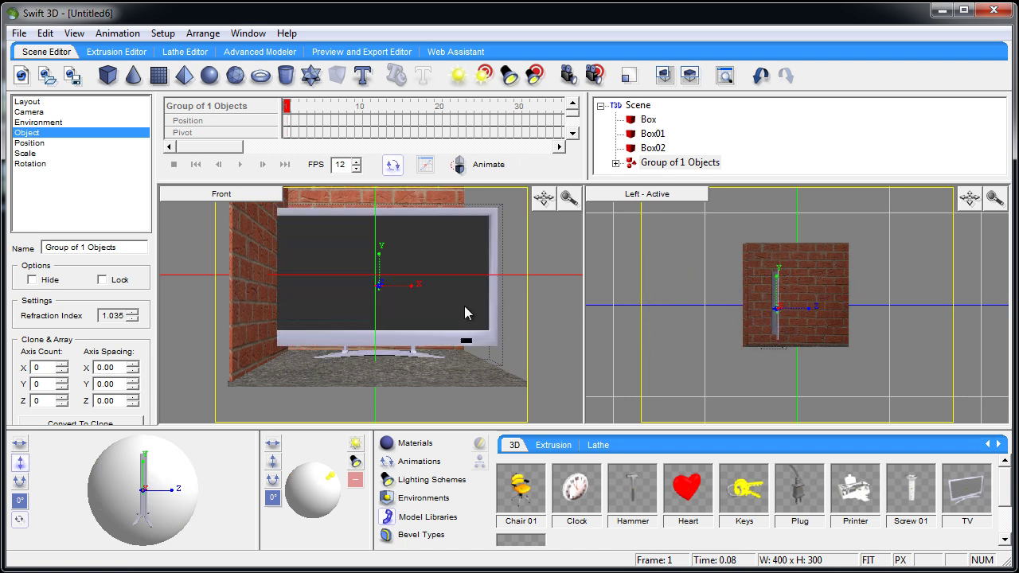
{"action": "left_click", "coordinate": [466, 312]}
Step: Set the TV's X and Y scale factors to .5 and apply them
{"action": "left_click", "coordinate": [29, 154]}
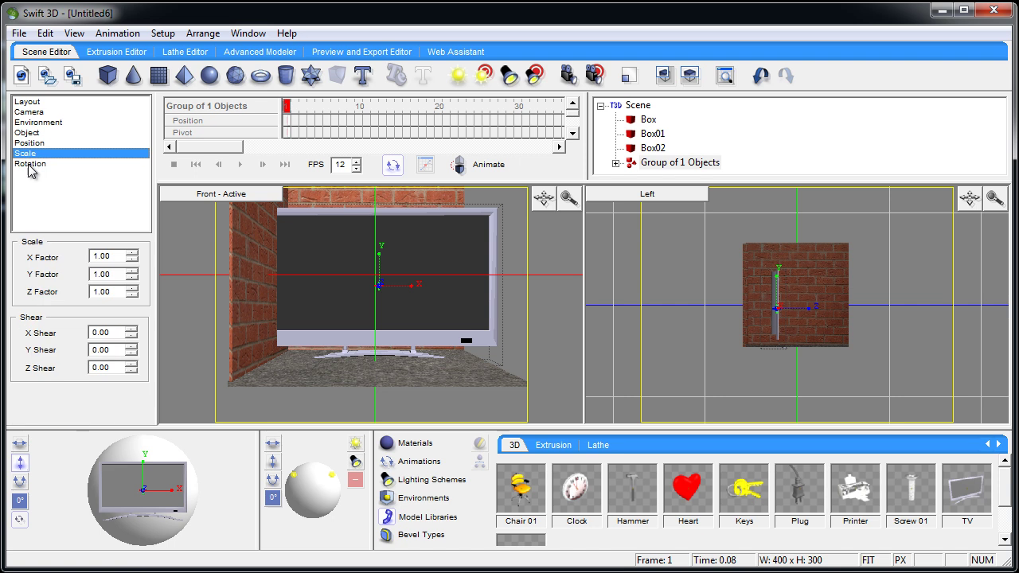
{"action": "left_click_drag", "start_coordinate": [112, 256], "coordinate": [75, 256]}
{"action": "type", "text": "0"}
{"action": "type", "text": "0"}
{"action": "left_click_drag", "start_coordinate": [116, 272], "coordinate": [87, 293]}
{"action": "type", "text": "05"}
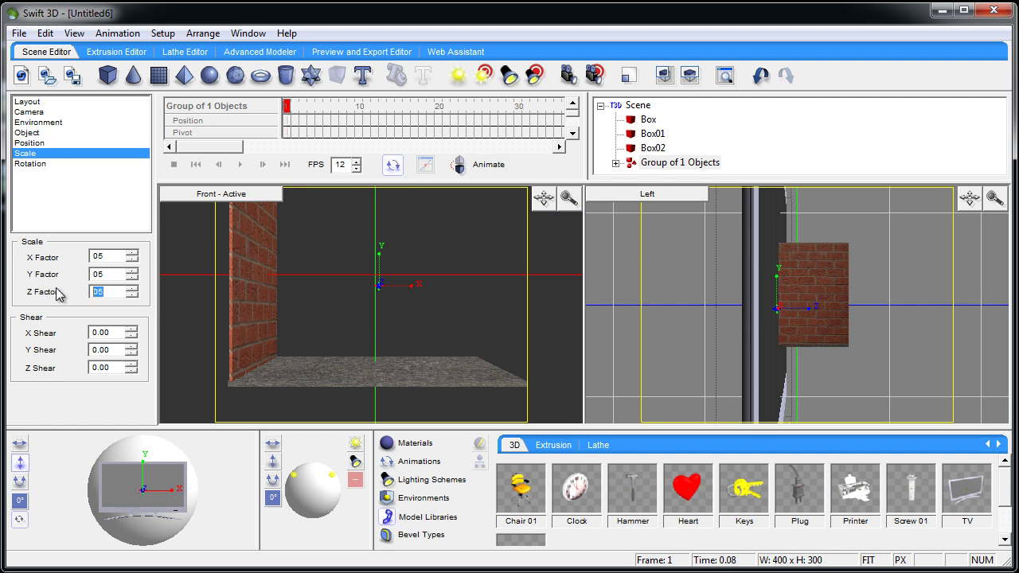
{"action": "left_click_drag", "start_coordinate": [104, 277], "coordinate": [79, 268]}
{"action": "type", "text": ".5.5"}
{"action": "left_click", "coordinate": [323, 309]}
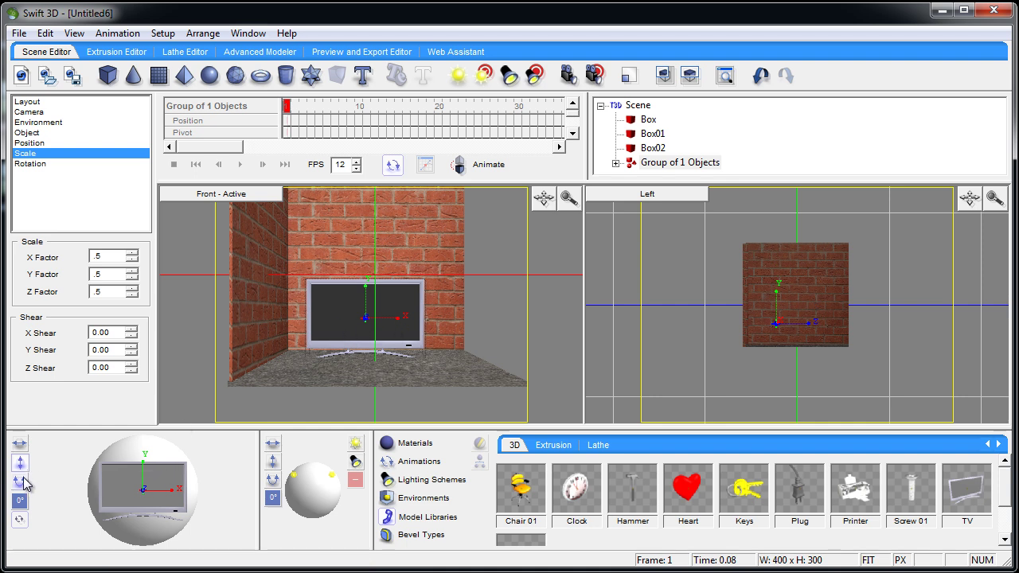
Step: Turn the TV about its vertical axis to angle it, then slide it left toward the side wall
{"action": "left_click", "coordinate": [20, 443]}
{"action": "left_click_drag", "start_coordinate": [102, 489], "coordinate": [133, 494]}
{"action": "left_click_drag", "start_coordinate": [319, 350], "coordinate": [299, 330]}
{"action": "left_click", "coordinate": [476, 319]}
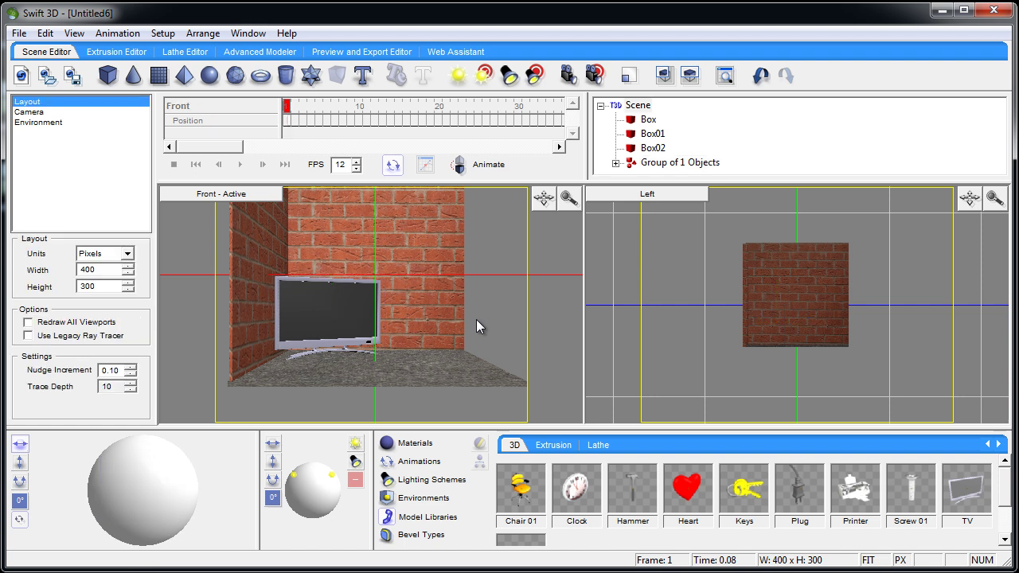
Step: Render a preview of frame 1 in the Preview and Export Editor, then return to the Scene Editor
{"action": "left_click", "coordinate": [326, 50]}
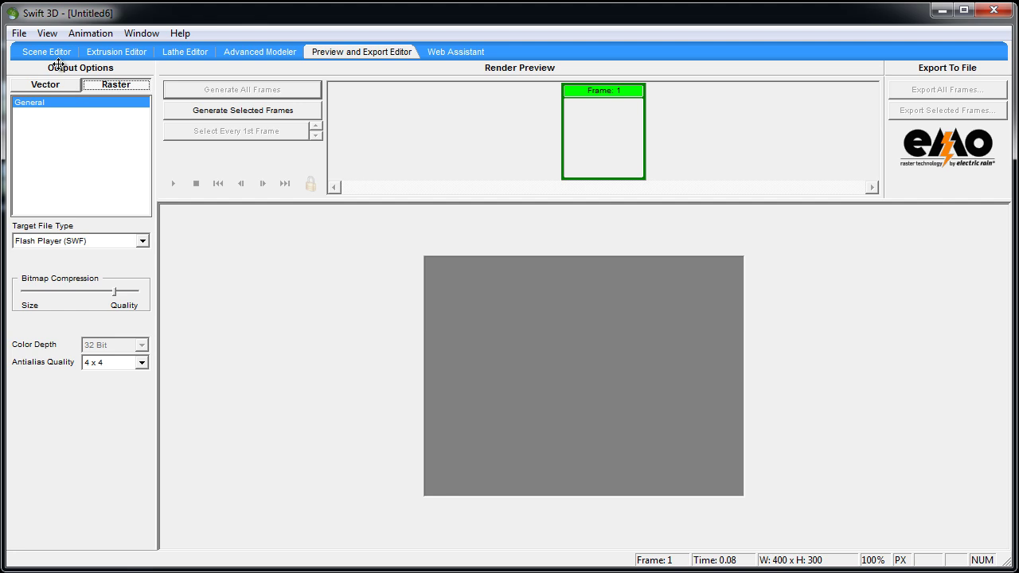
{"action": "left_click", "coordinate": [224, 110]}
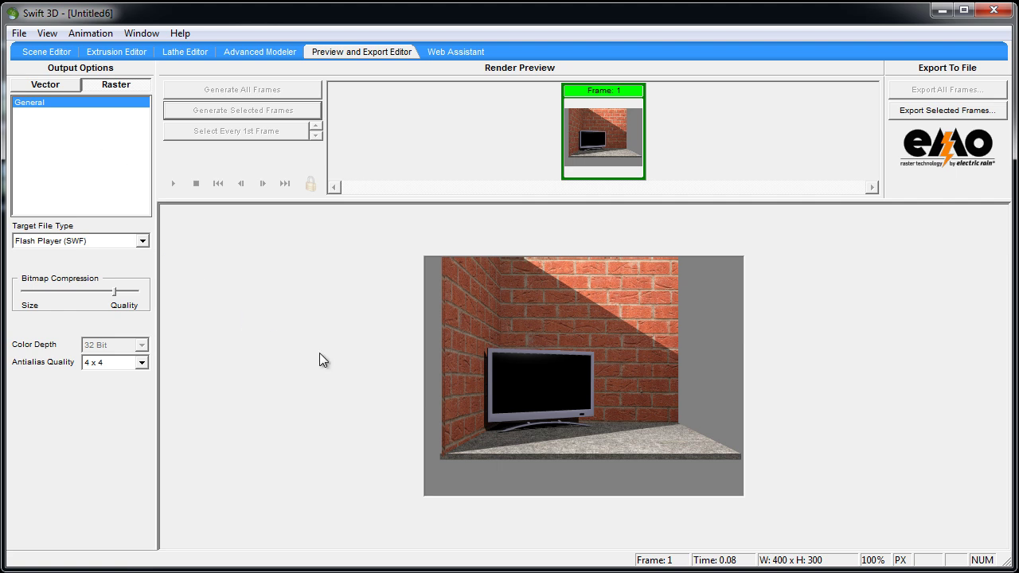
{"action": "left_click", "coordinate": [64, 52]}
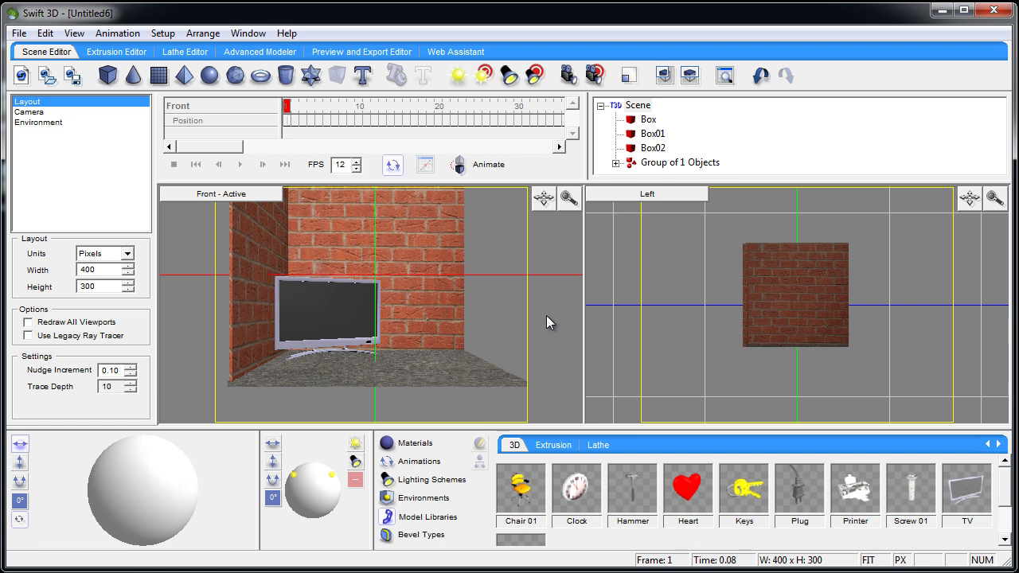
Step: Zoom the Front camera in on the TV and render a preview of the close-up
{"action": "scroll", "coordinate": [477, 318], "scroll_direction": "up", "scroll_amount": 5}
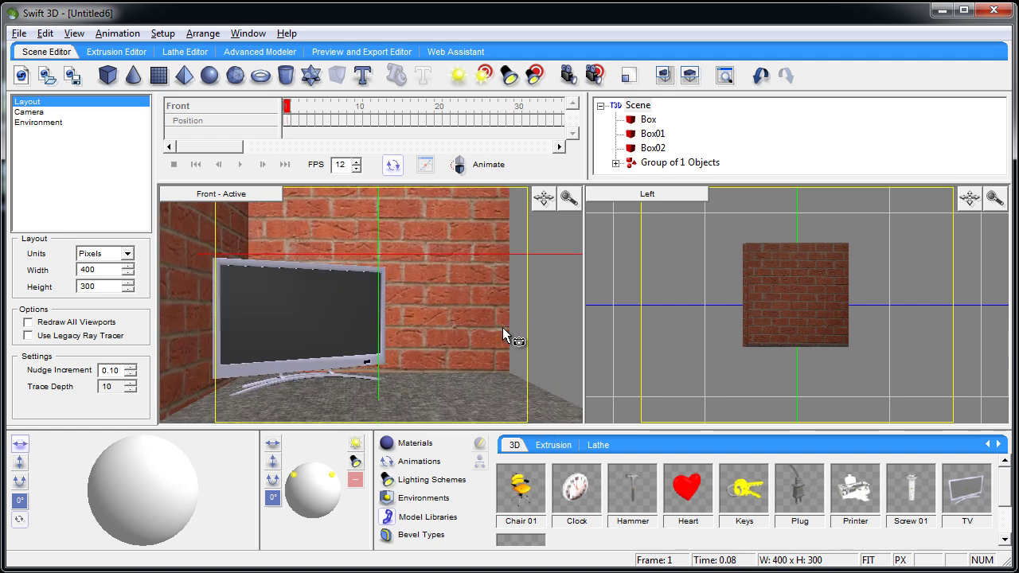
{"action": "left_click_drag", "start_coordinate": [502, 327], "coordinate": [493, 299]}
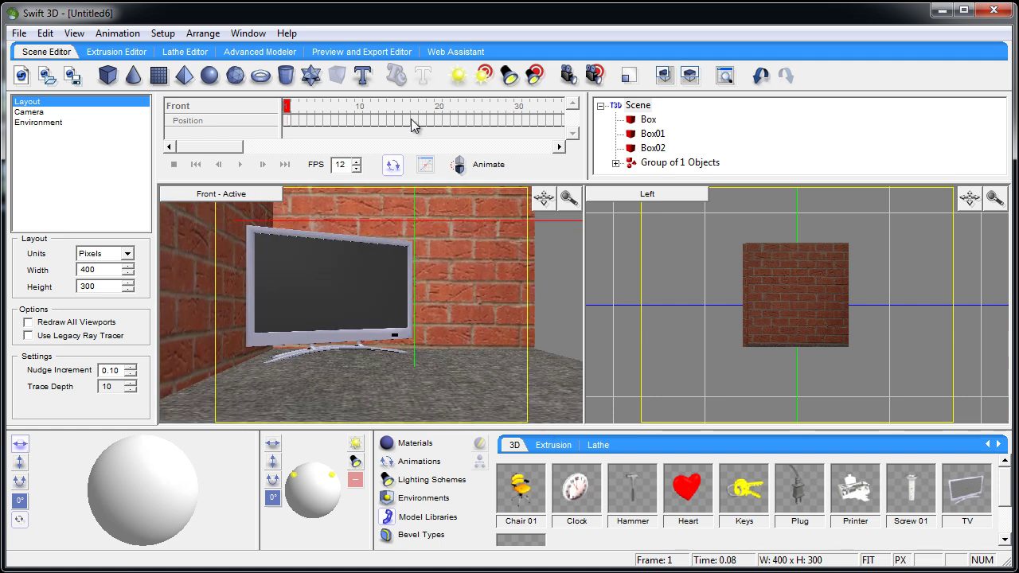
{"action": "left_click", "coordinate": [377, 53]}
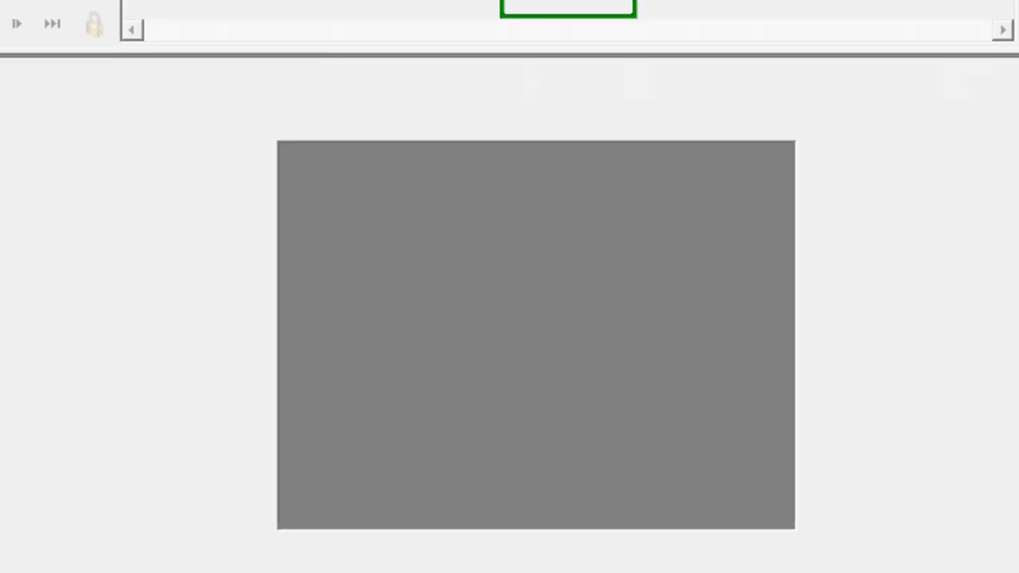
{"action": "left_click", "coordinate": [243, 106]}
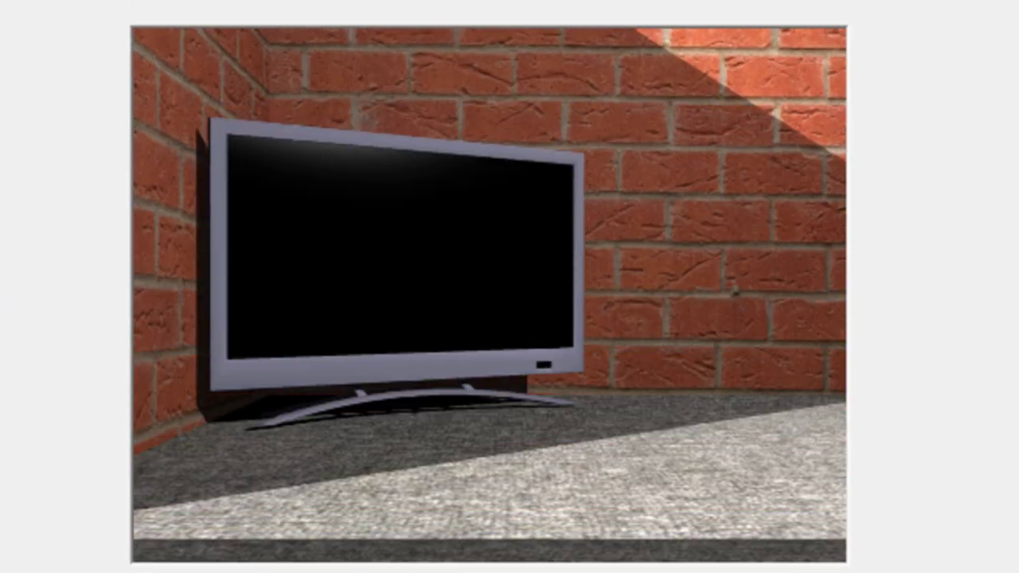